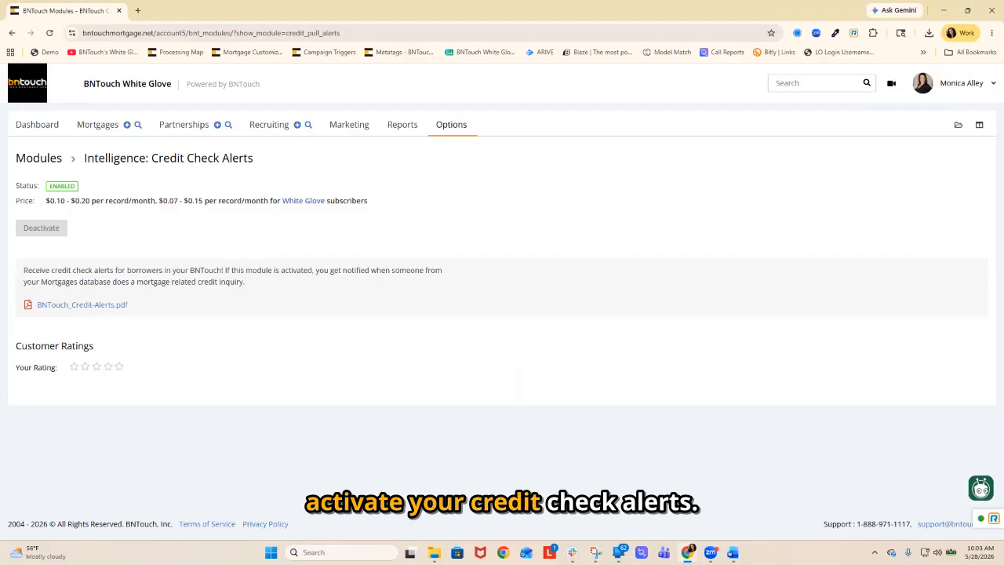
Search the options for "cred" and review the Credit Check Alerts settings page.
left_click(451, 125)
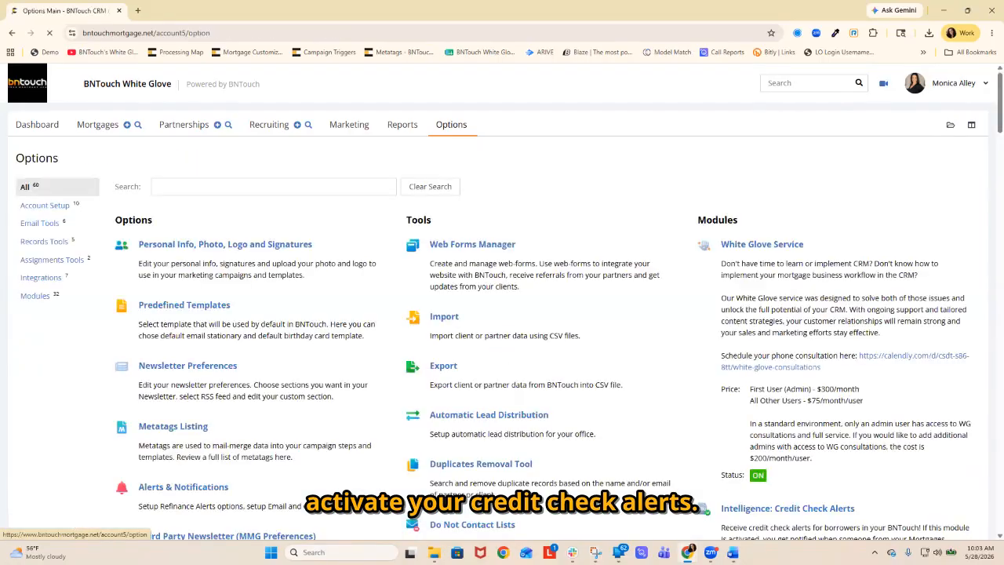
left_click(273, 187)
type("cred")
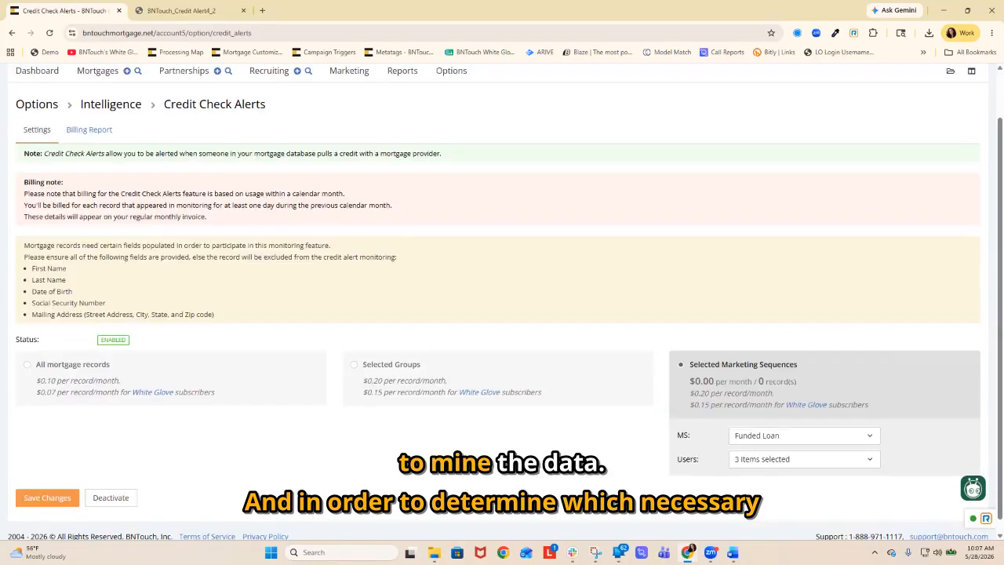
scroll(502, 314, "up", 1)
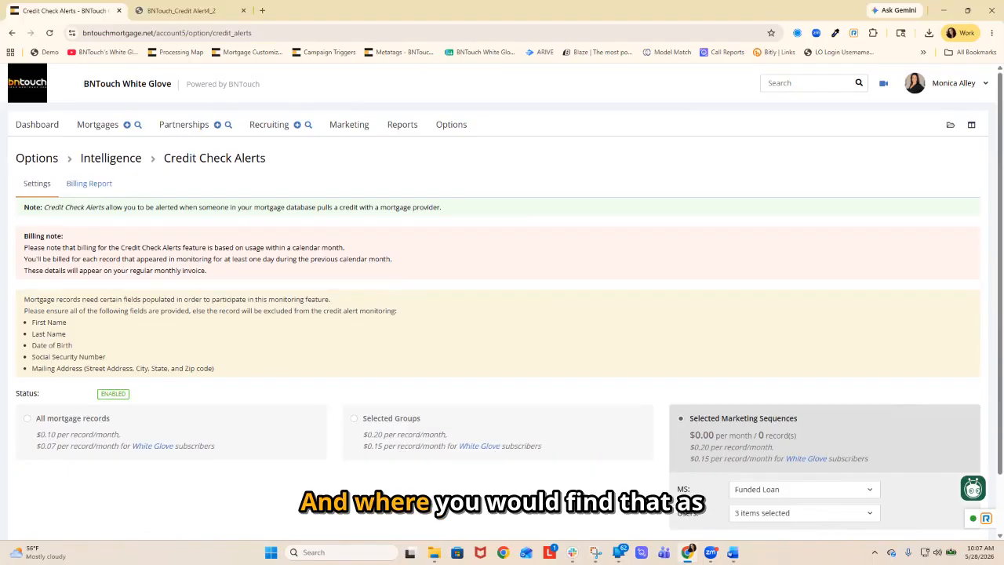
View the active credit check alerts on the dashboard and open the alerted borrower's record in a new tab.
left_click(37, 124)
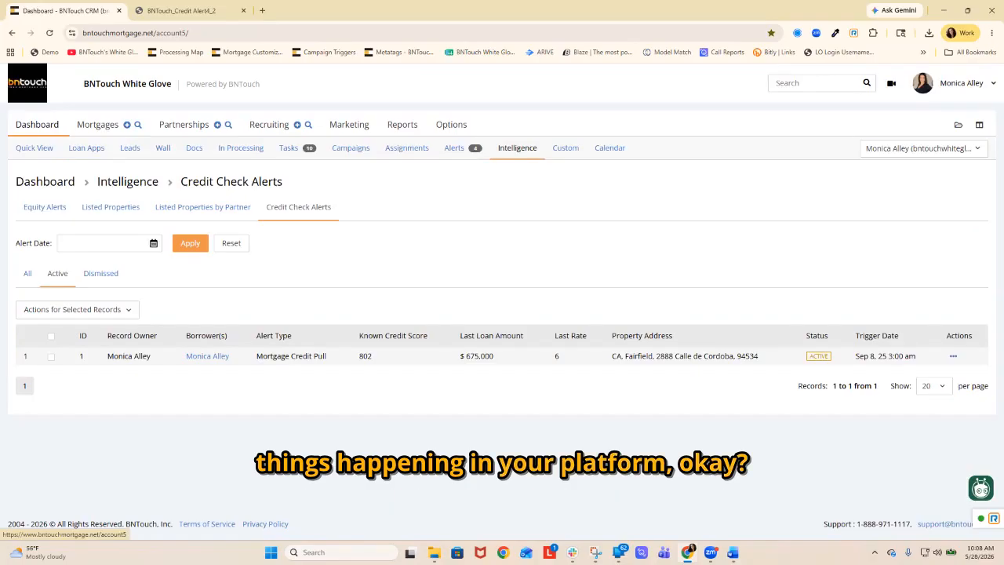
left_click(36, 125)
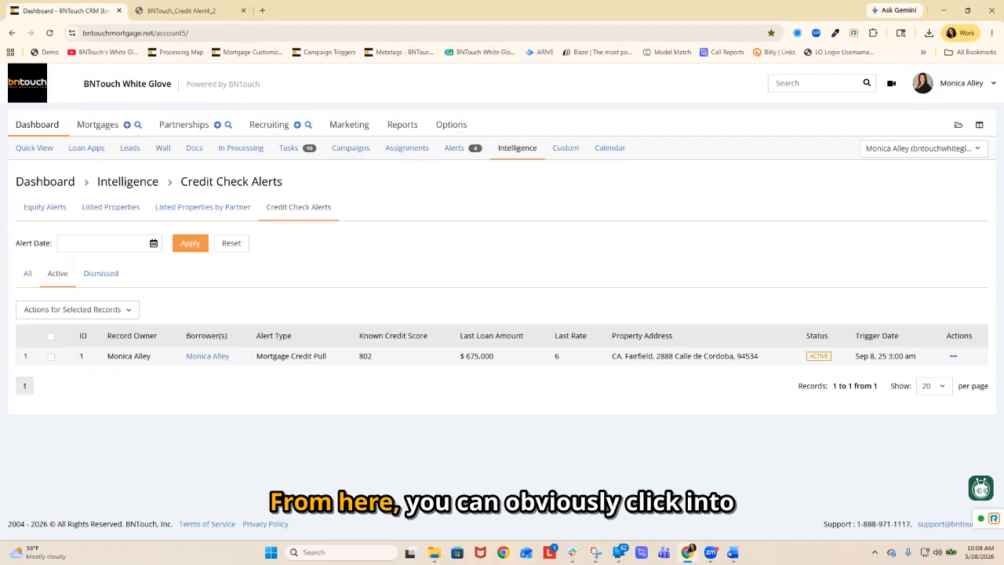
right_click(205, 356)
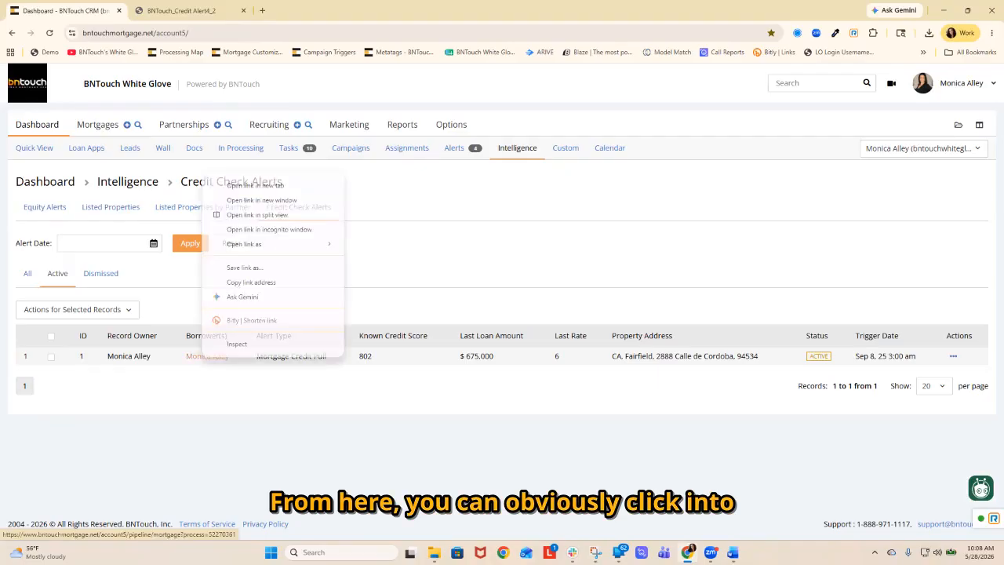
left_click(255, 185)
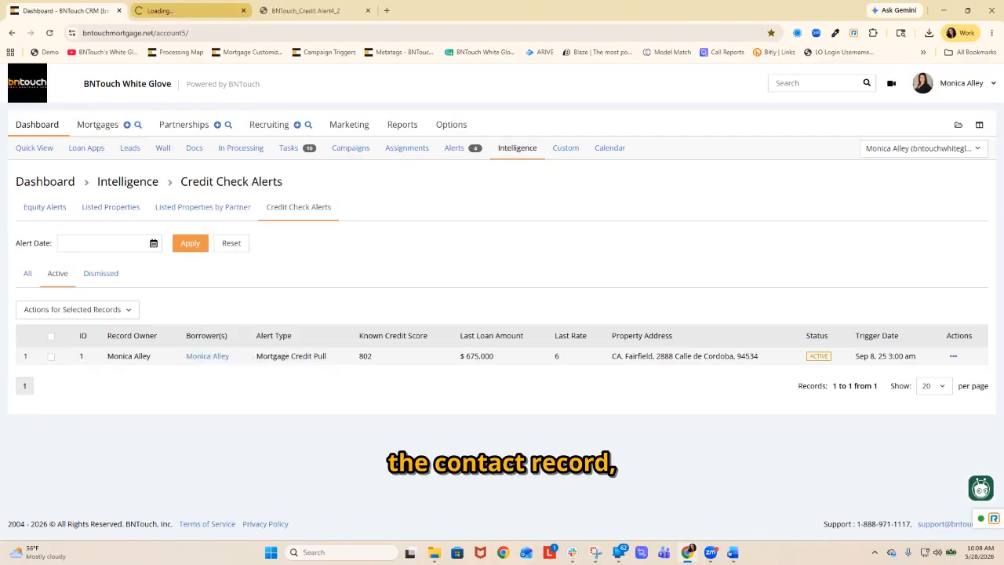
left_click(189, 11)
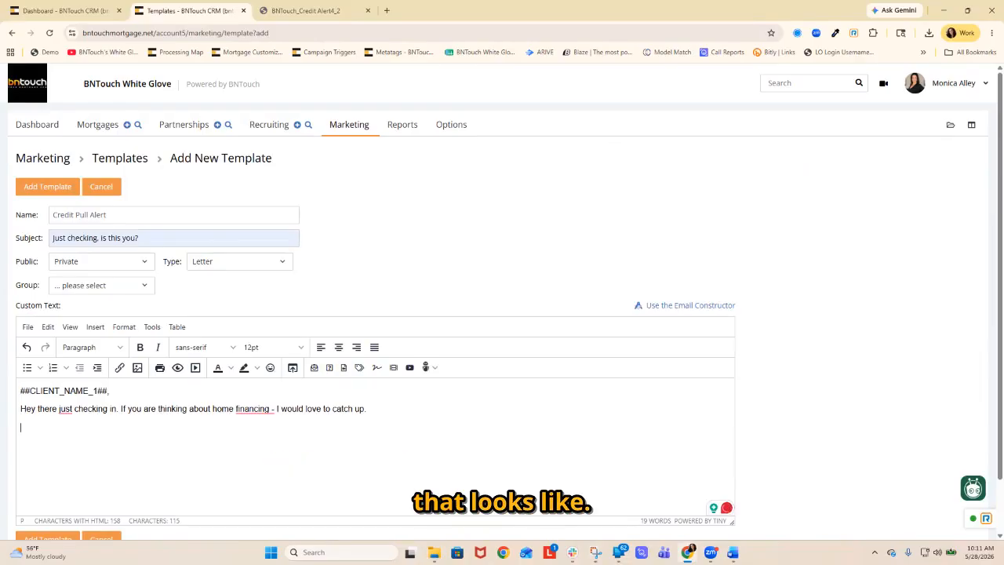
Save the private letter template "Credit Pull Alert" with the subject "Just checking, is this you?".
scroll(502, 313, "down", 2)
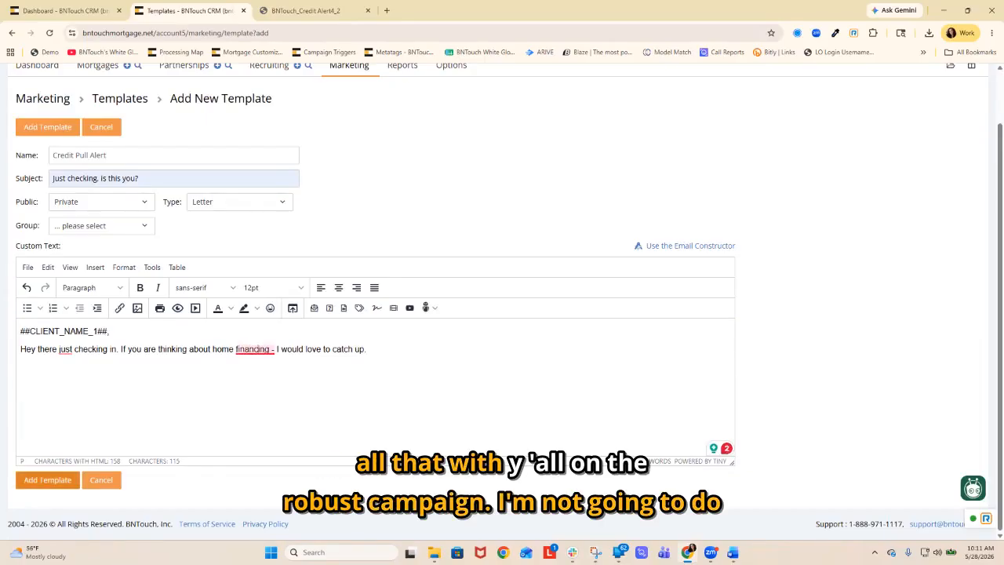
left_click(47, 480)
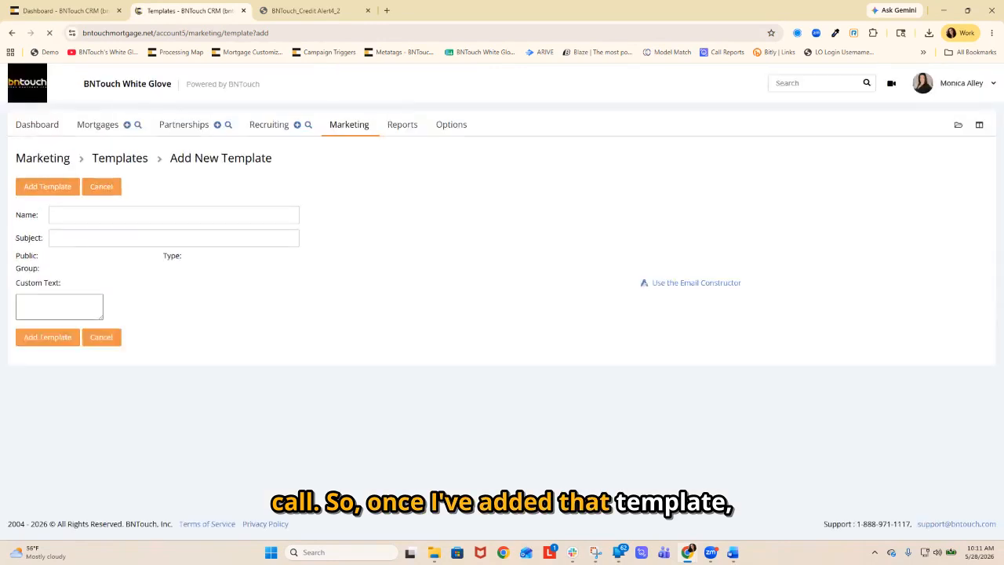
Return to the credit check alerts and open the alerted borrower's mortgage record in its own tab.
left_click(65, 11)
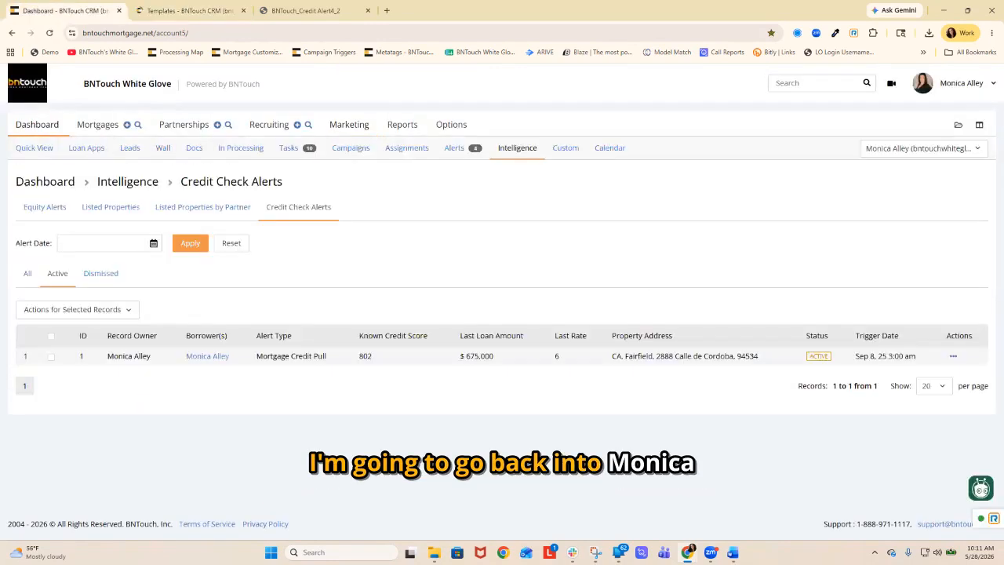
right_click(200, 356)
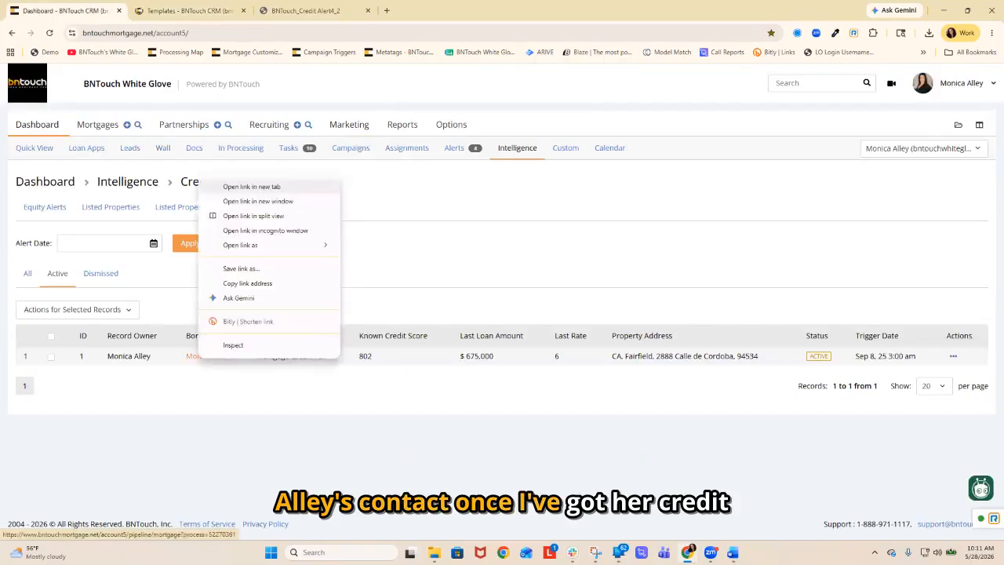
left_click(251, 187)
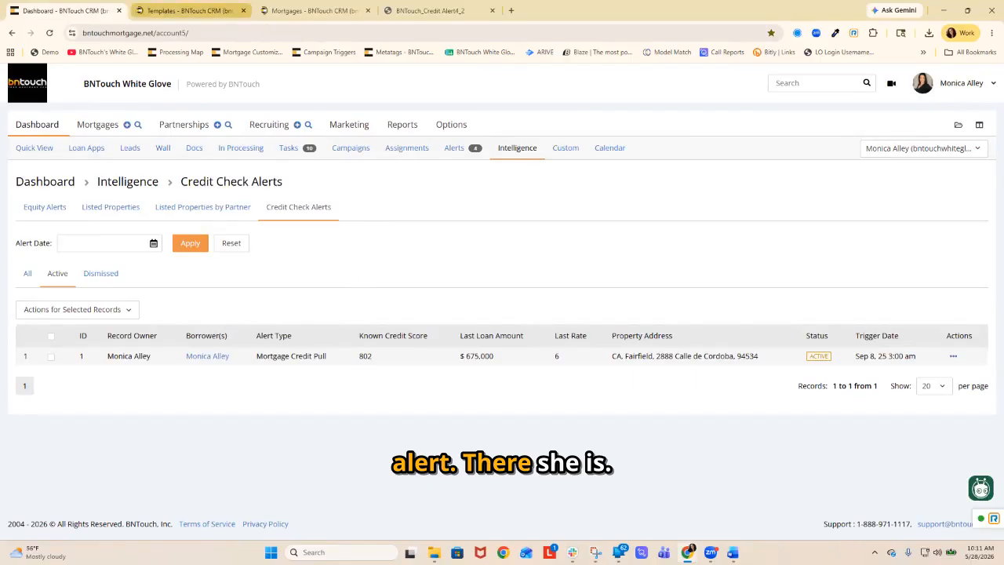
left_click(188, 10)
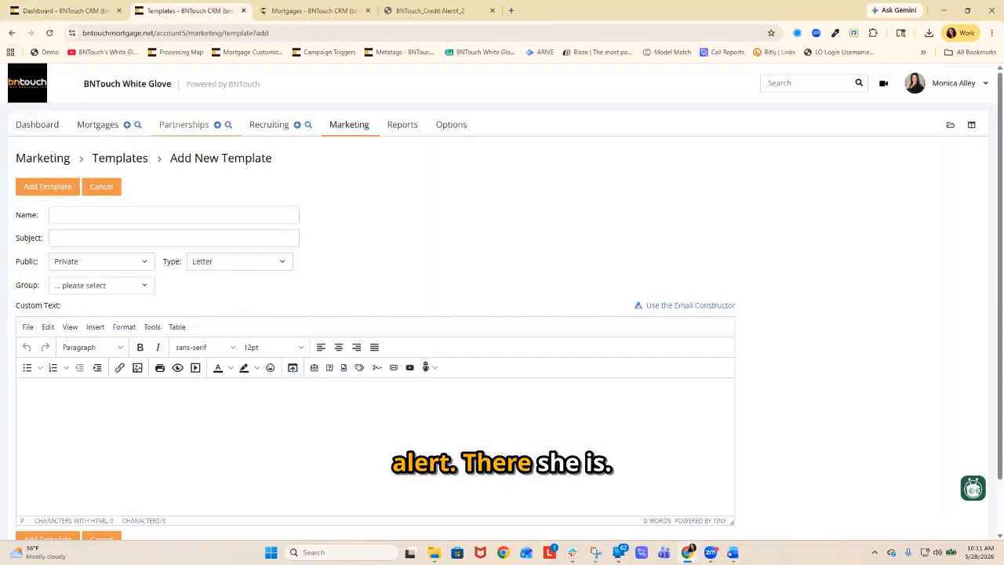
left_click(64, 10)
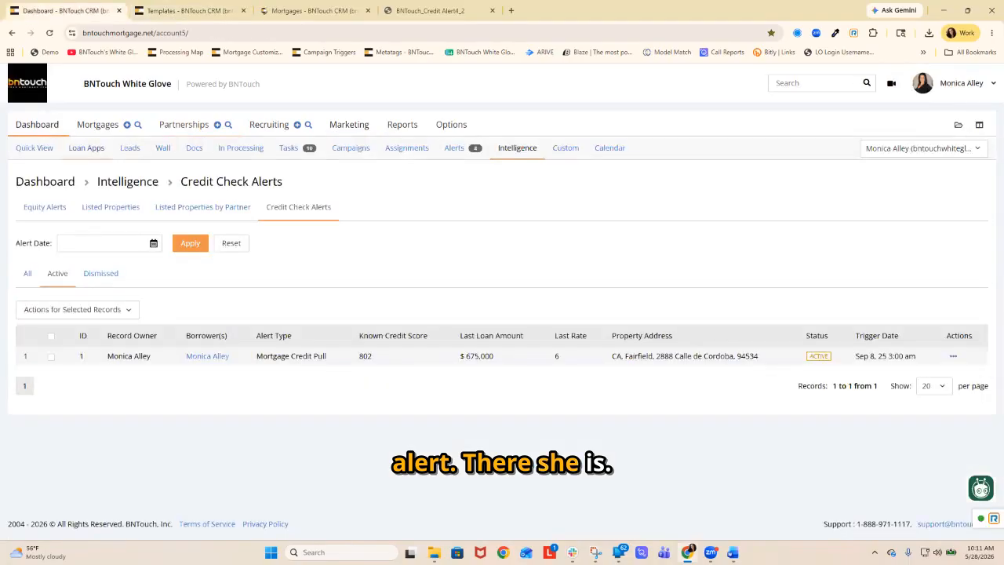
left_click(314, 10)
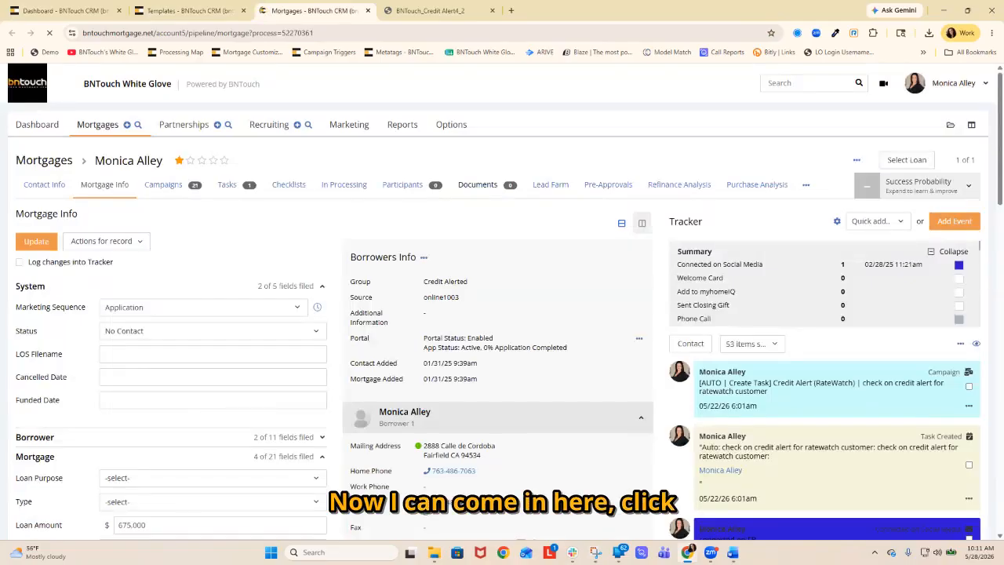
Start composing an email to the borrower from the record and open the choice of email templates.
left_click(690, 343)
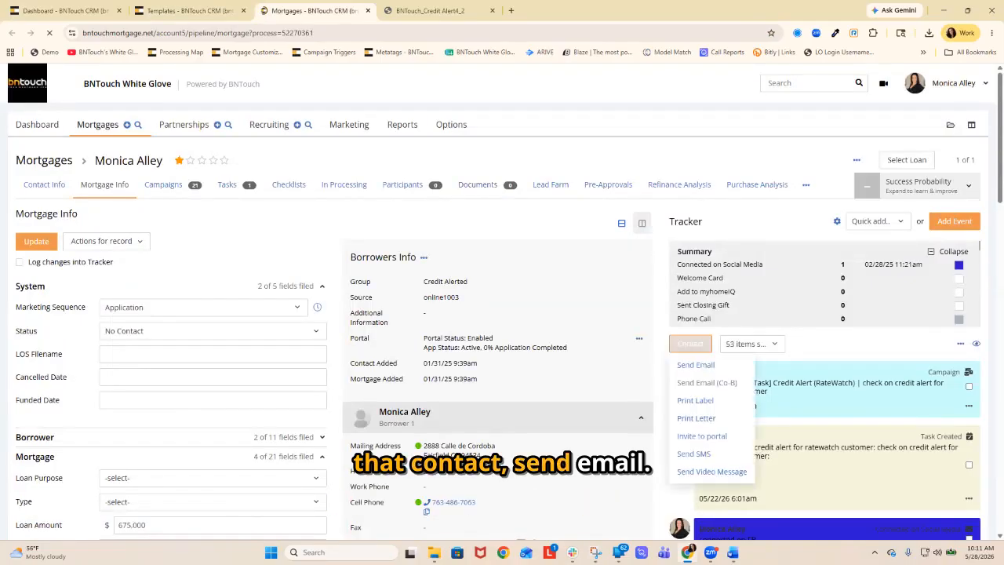
left_click(696, 365)
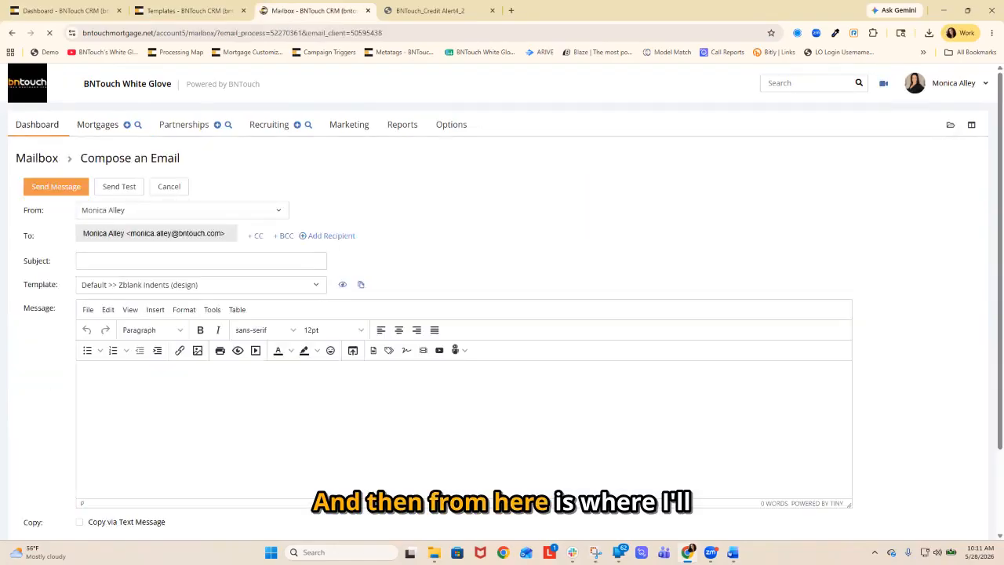
left_click(228, 285)
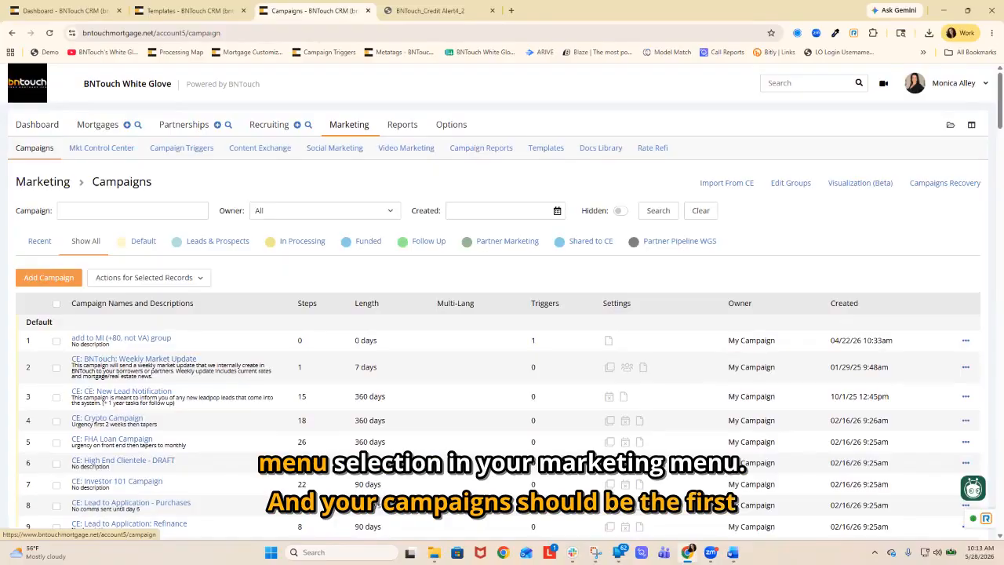
Look over the marketing campaigns and the Content Exchange campaigns offered by BNTouch, White Glove and subscribers.
left_click(34, 148)
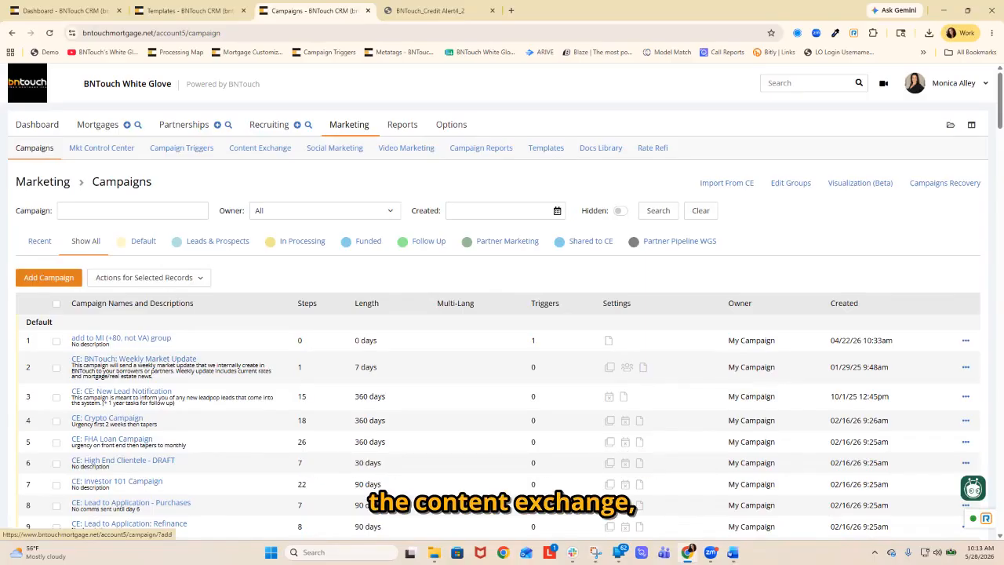
left_click(260, 148)
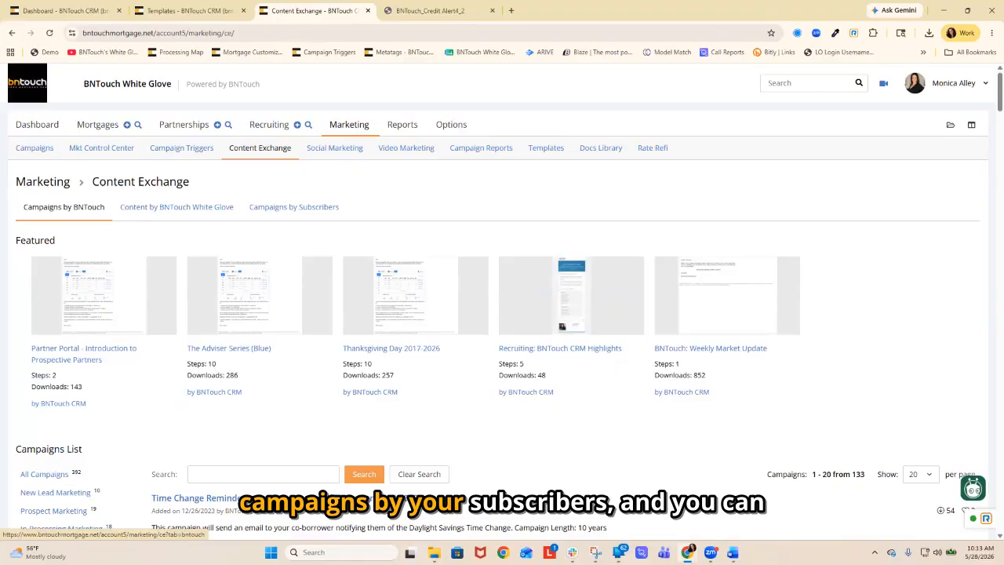
left_click(293, 206)
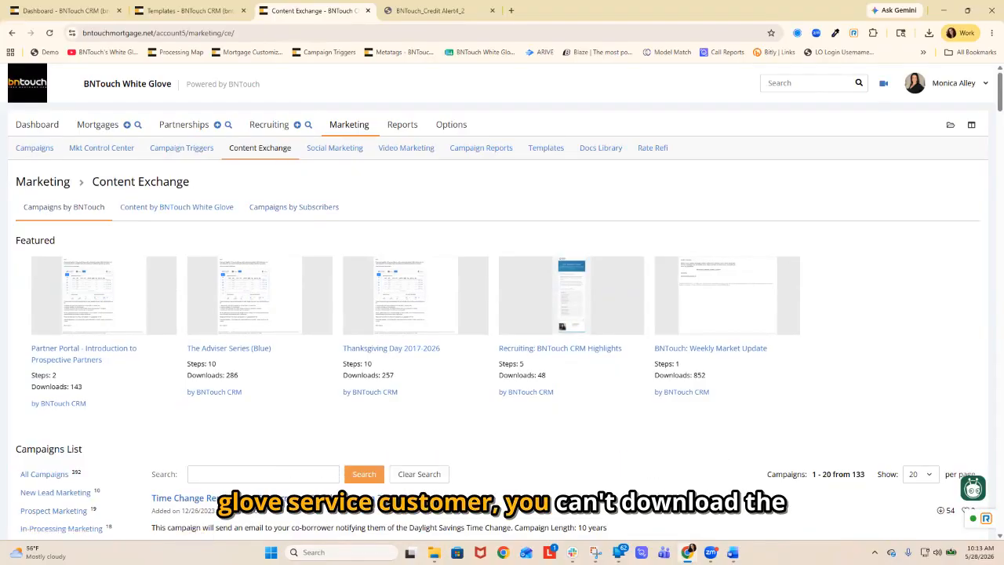
left_click(176, 206)
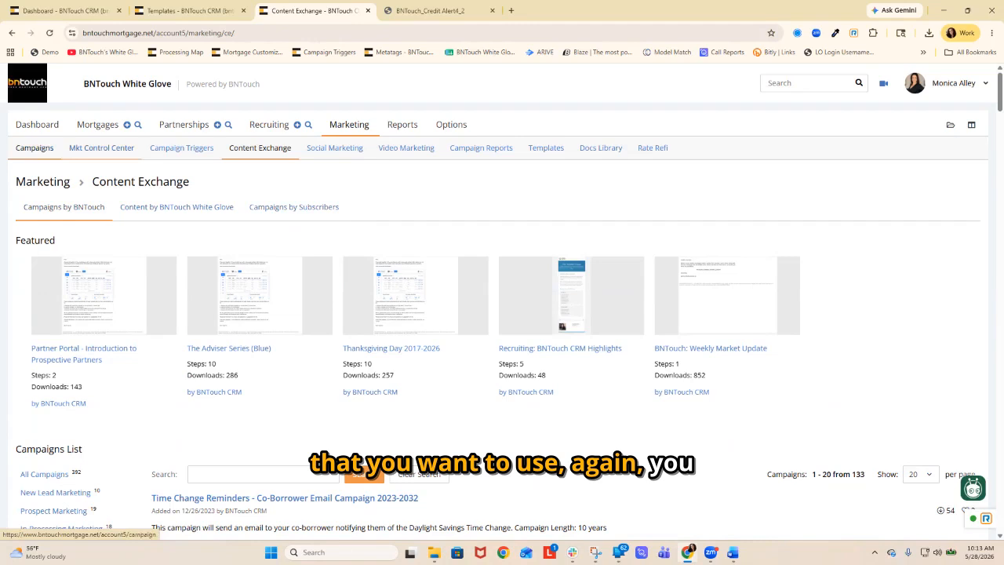
left_click(177, 207)
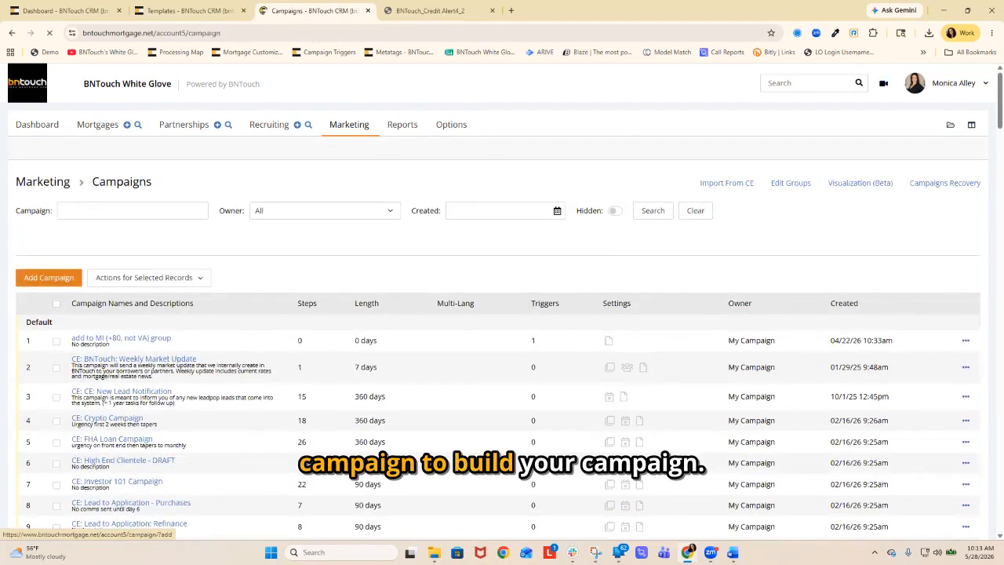
Start a new marketing campaign and name it "Credit Pull Alert".
left_click(49, 277)
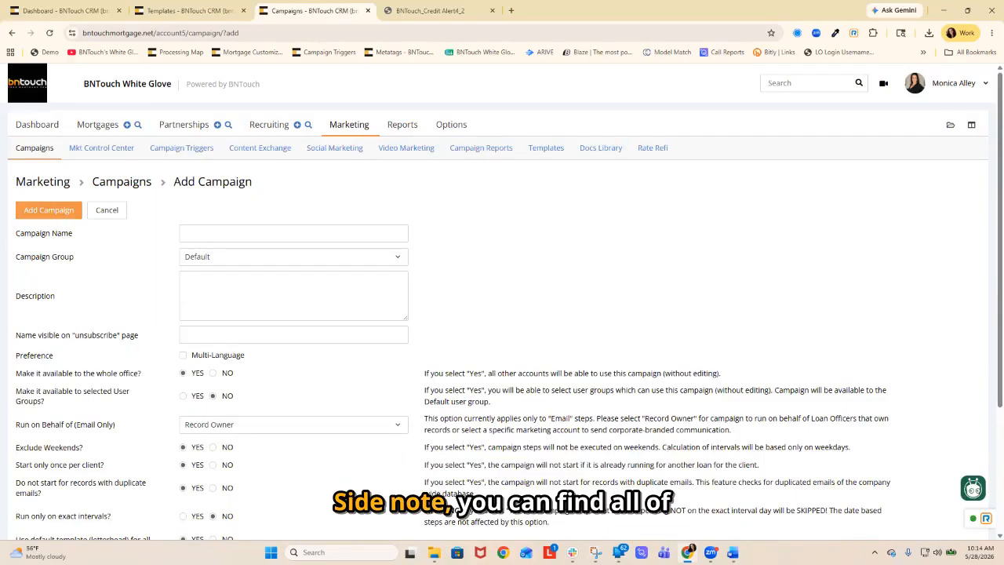
left_click(954, 84)
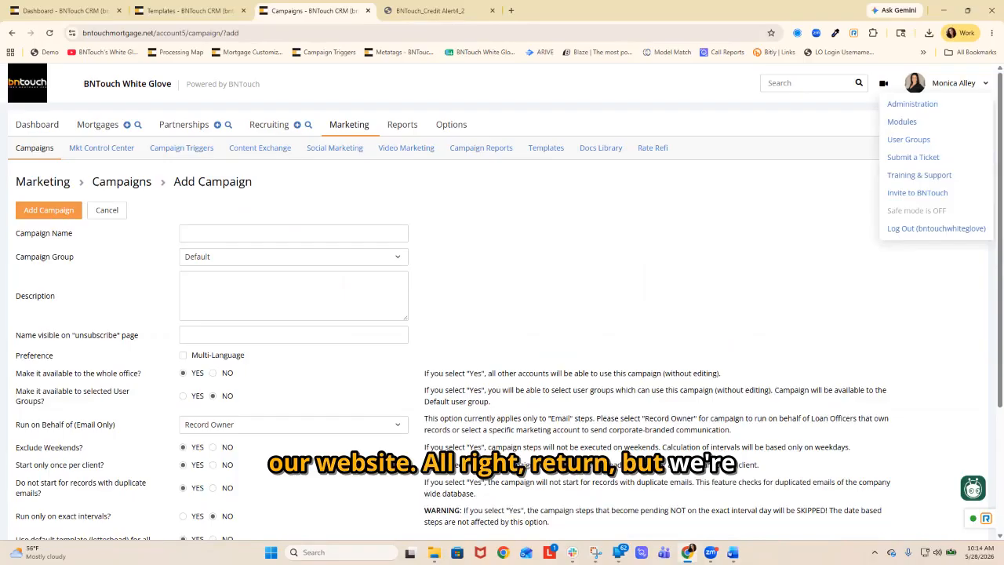
left_click(294, 233)
type("Credit")
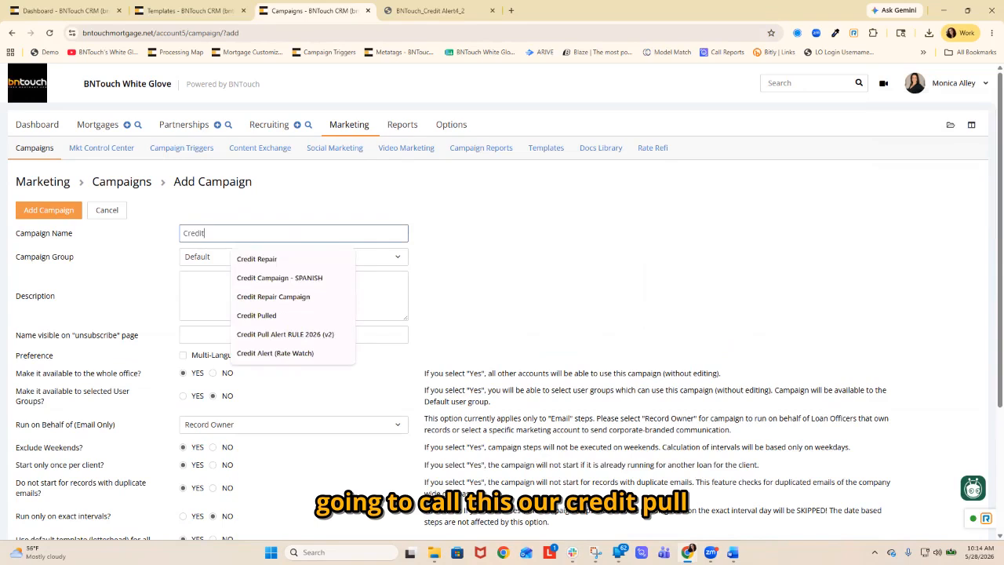
type(" Pull Alert")
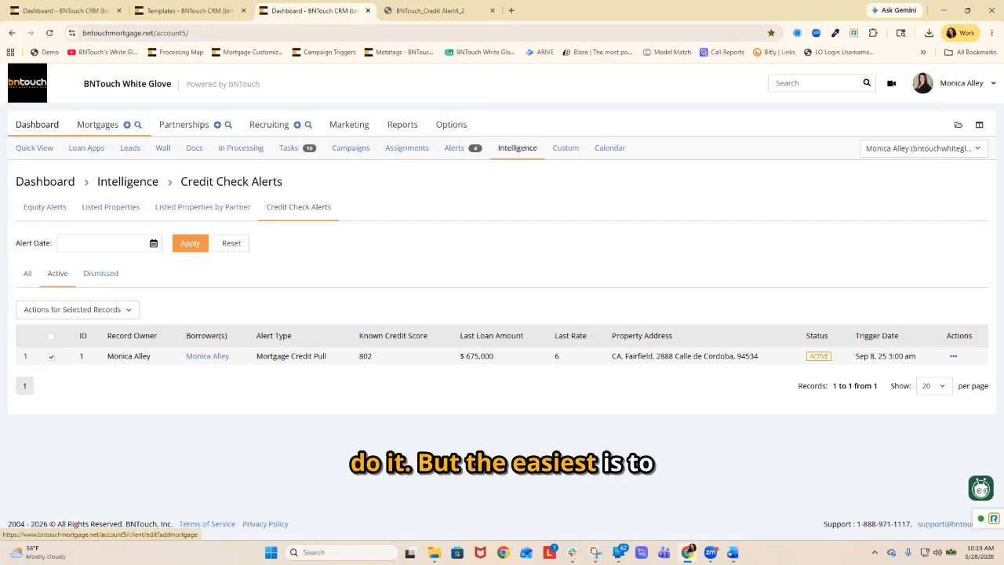
Open group management from the form for adding a mortgage client and examine the existing groups and their owners.
left_click(126, 124)
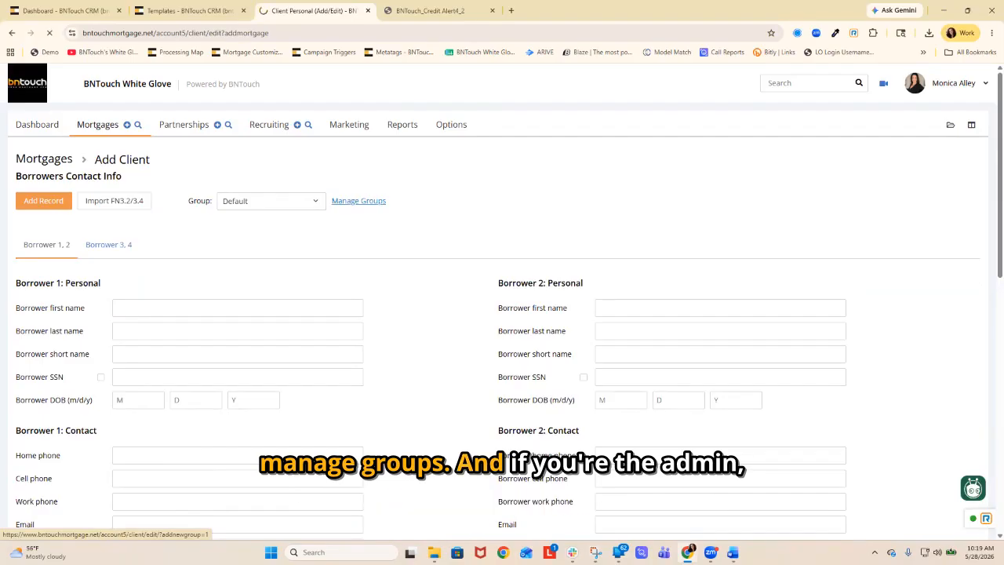
left_click(358, 201)
scroll(502, 298, "down", 2)
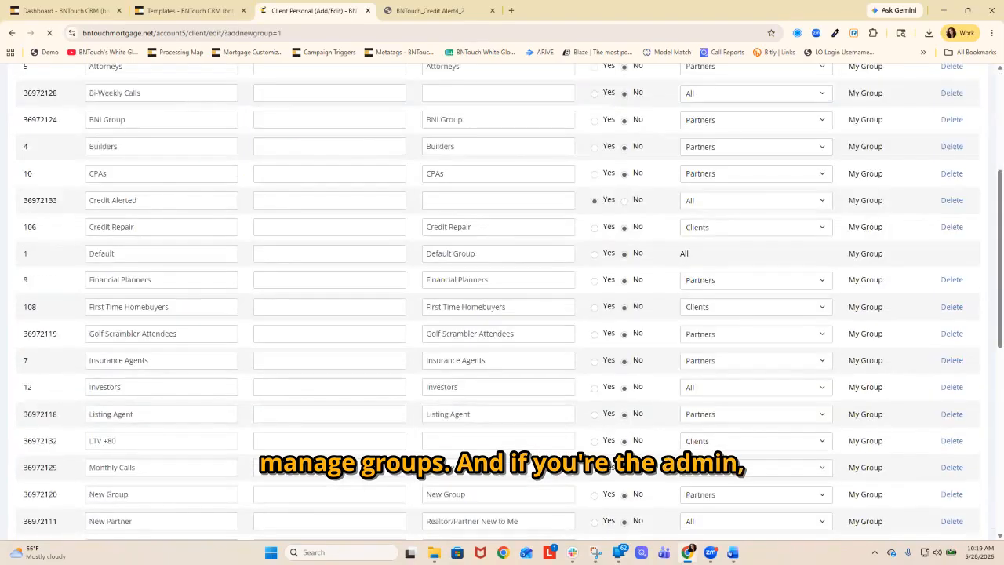
scroll(502, 298, "down", 5)
scroll(502, 298, "down", 2)
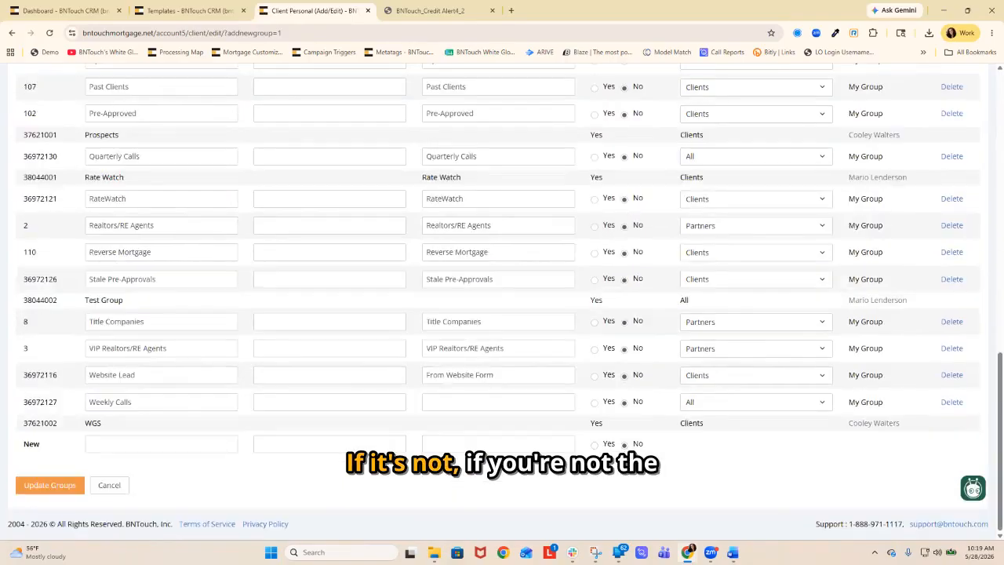
scroll(502, 299, "up", 3)
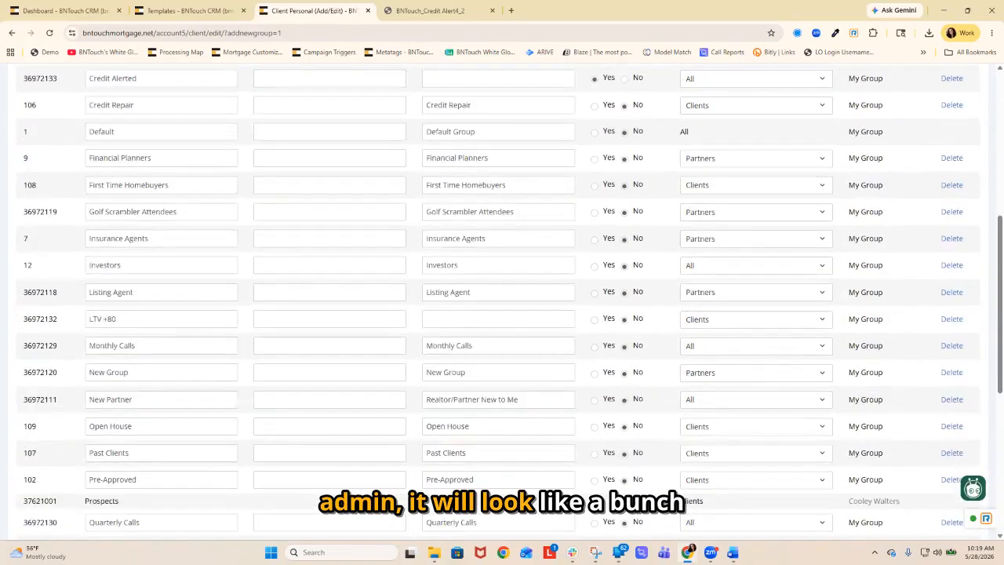
scroll(502, 298, "up", 2)
scroll(502, 299, "up", 2)
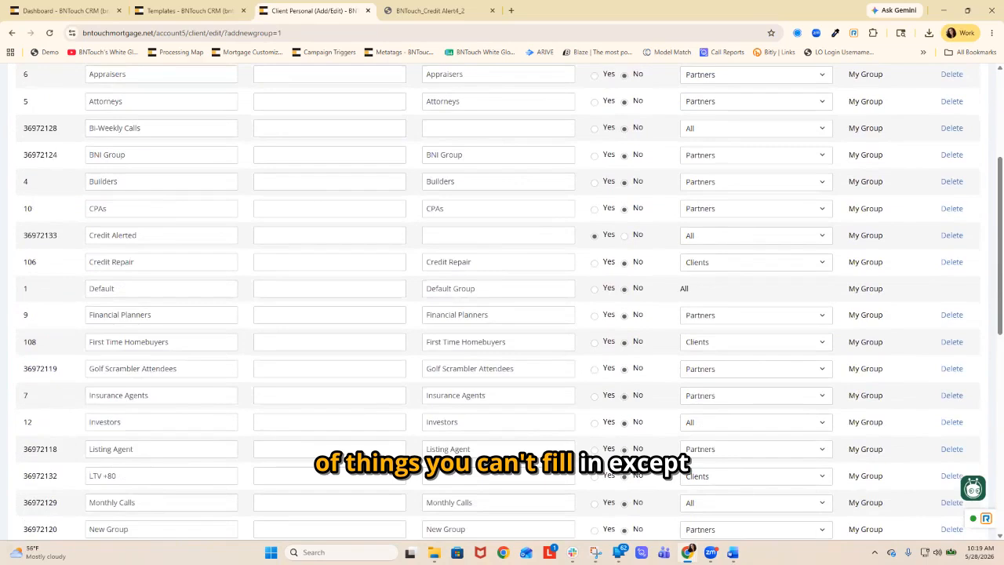
scroll(502, 298, "down", 8)
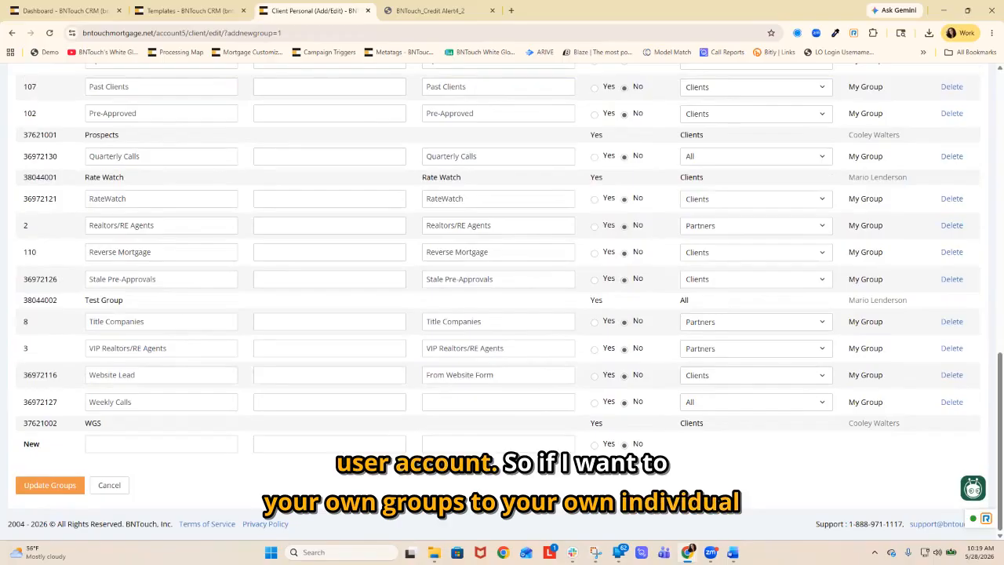
Add a new group named "Credit Alerted" and update the groups.
left_click(161, 444)
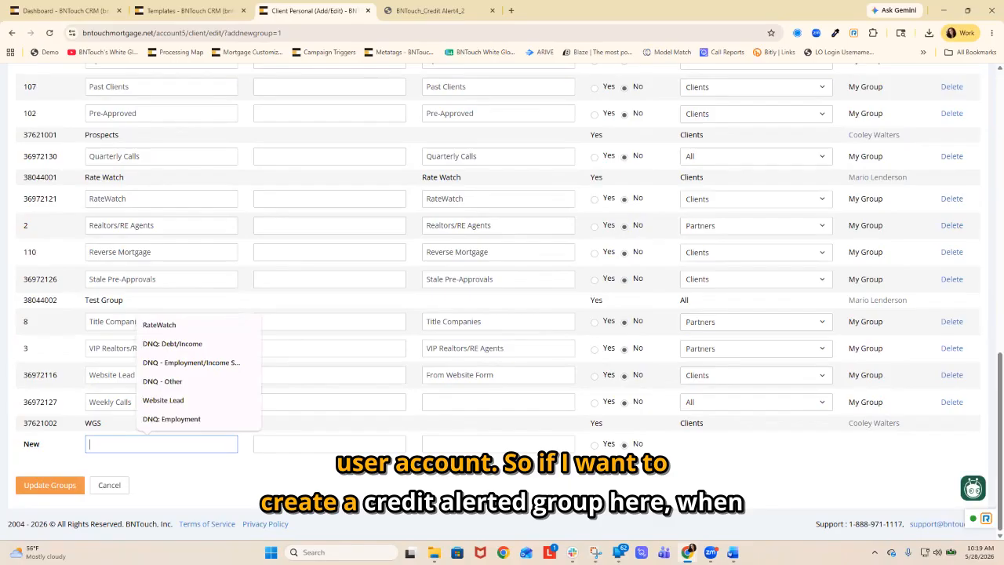
type("Credit")
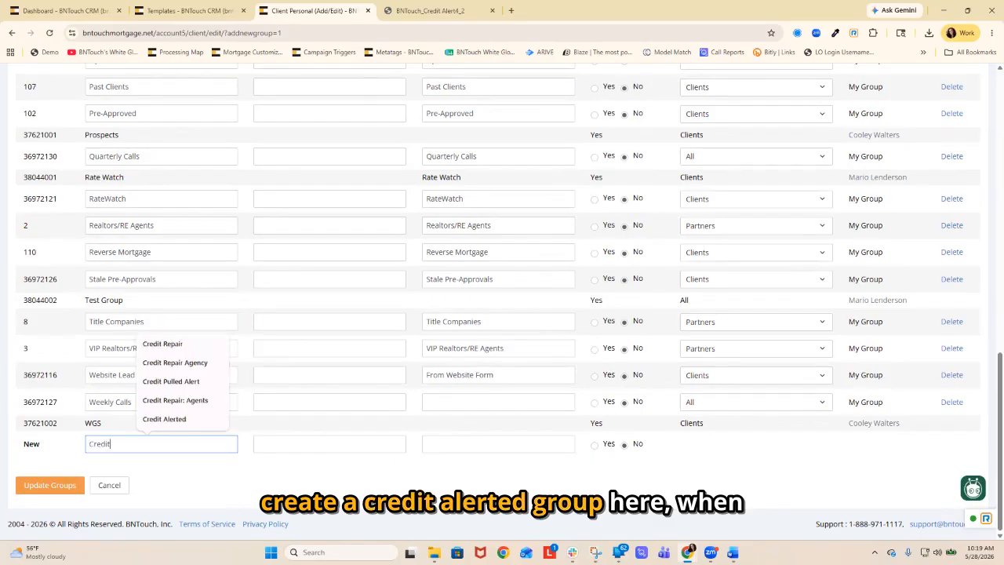
left_click(165, 419)
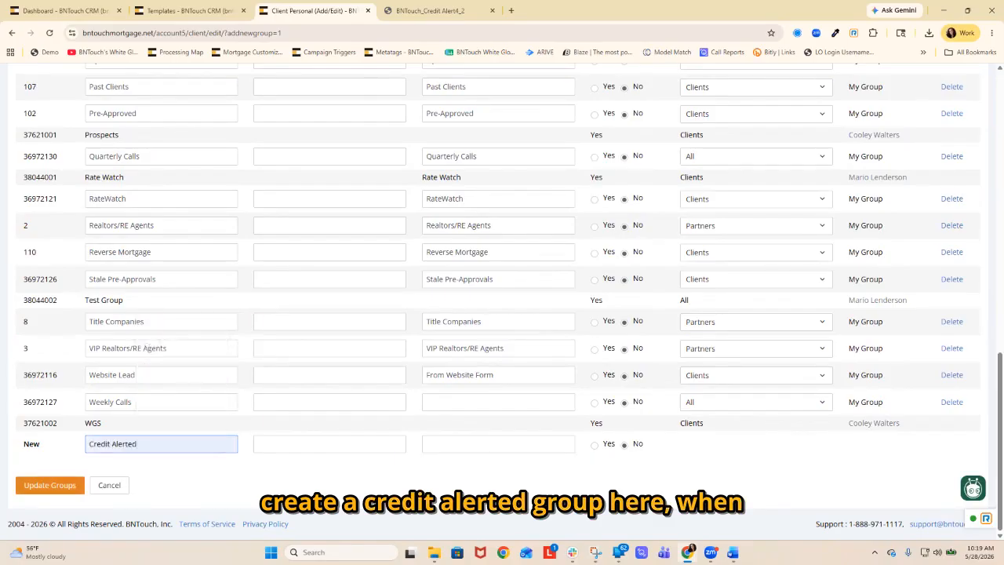
left_click(50, 485)
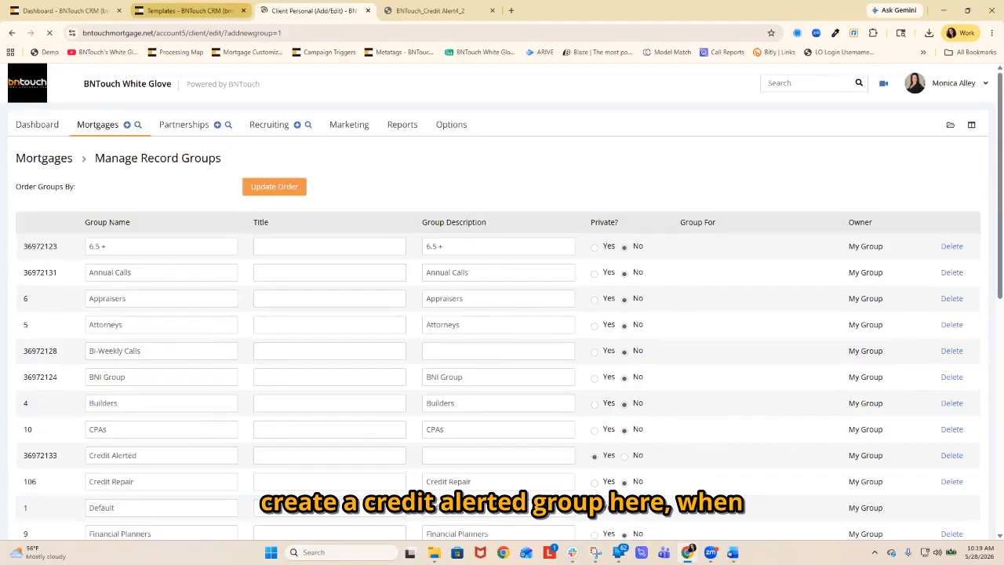
Go back to the credit check alerts and open the alerted borrower's mortgage record.
left_click(188, 11)
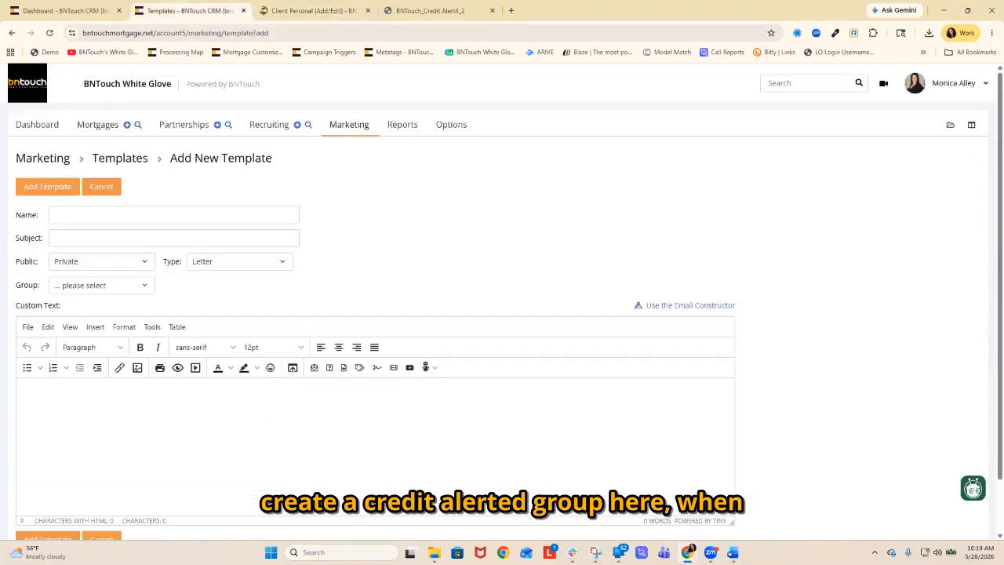
left_click(65, 11)
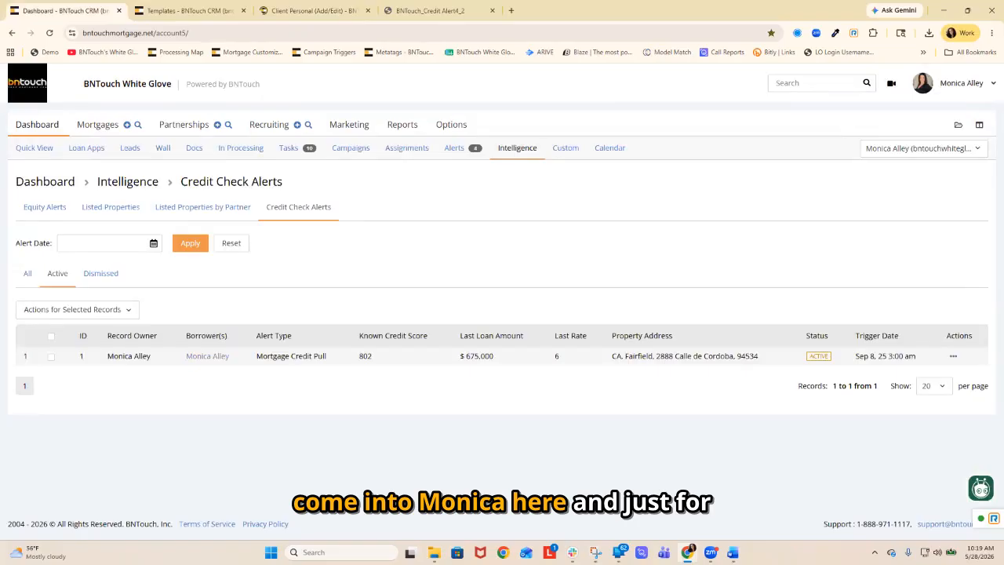
left_click(207, 356)
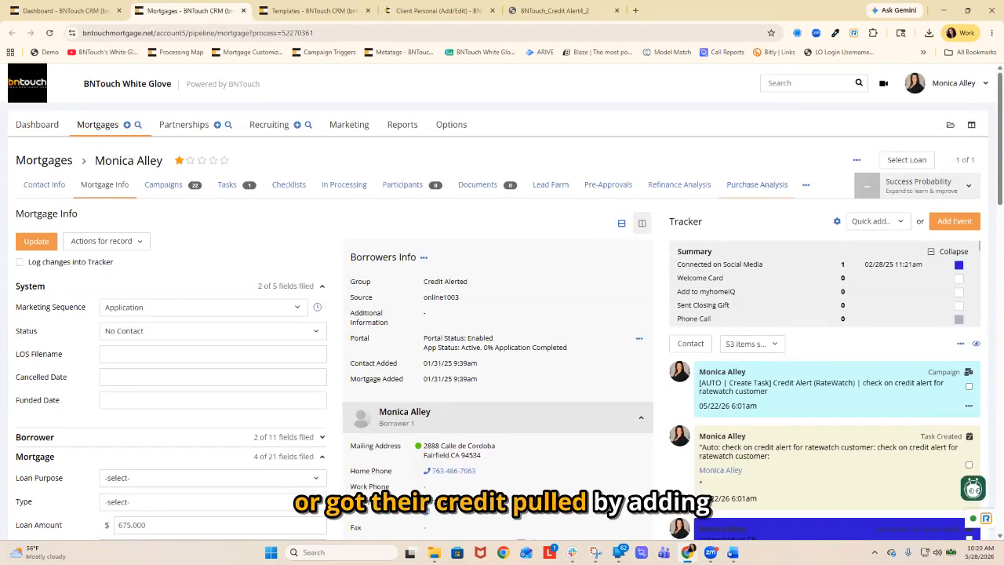
Show the Credit Alerted group in the mortgage pipeline and close the unused template and client form pages.
left_click(98, 125)
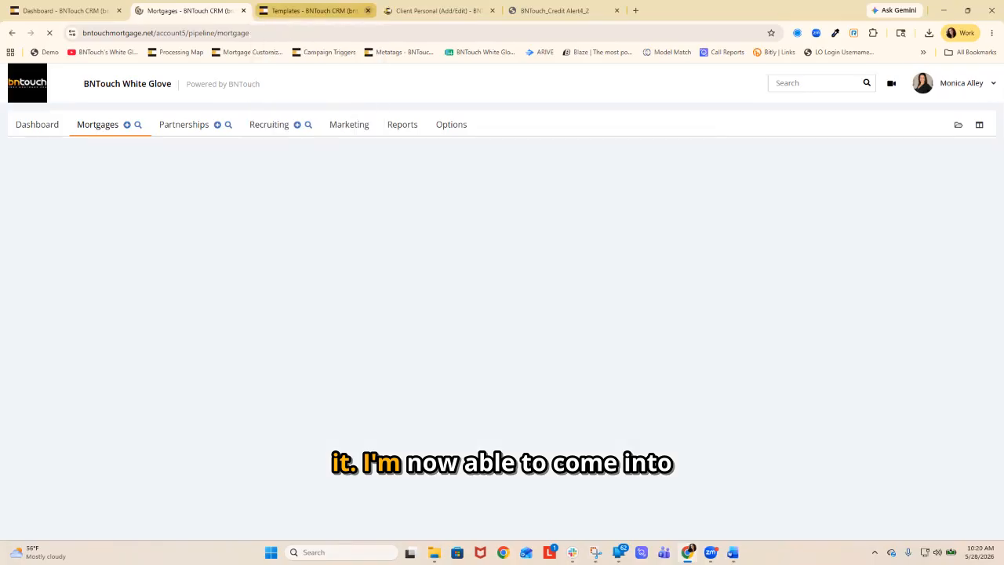
left_click(367, 10)
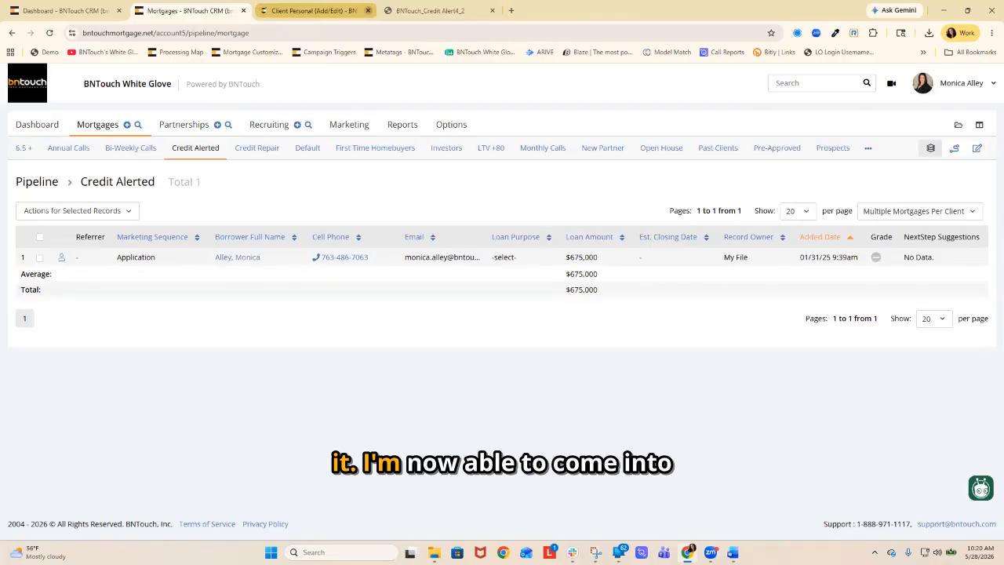
left_click(367, 10)
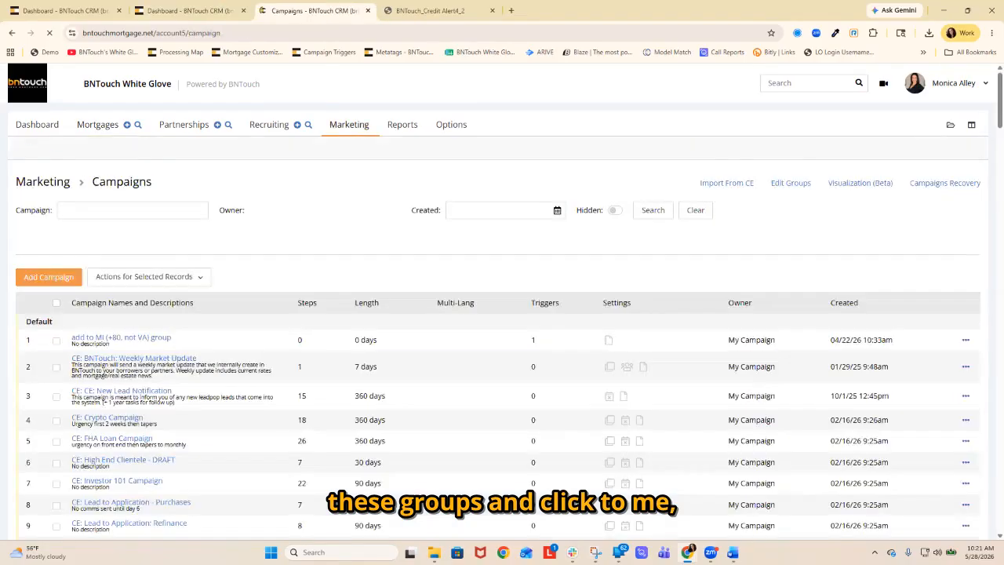
Open the triggers of the Credit Pull Alert Campaign and start a new mortgage trigger.
scroll(502, 314, "down", 3)
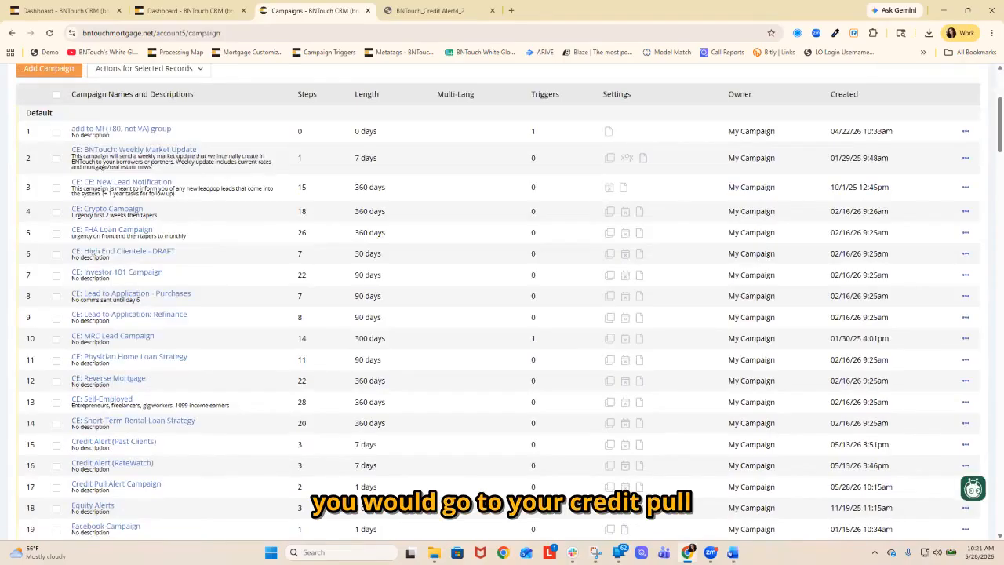
left_click(145, 484)
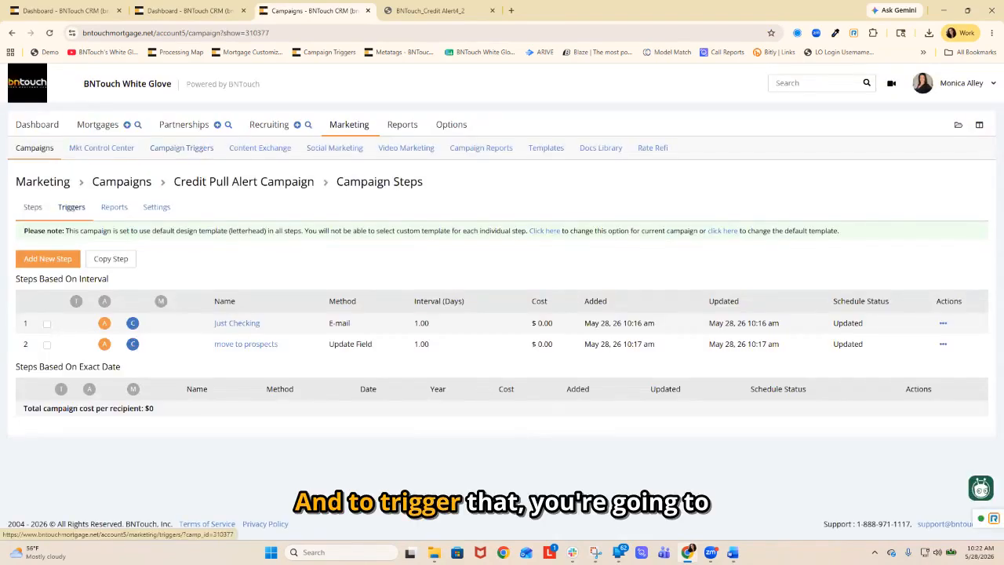
left_click(72, 208)
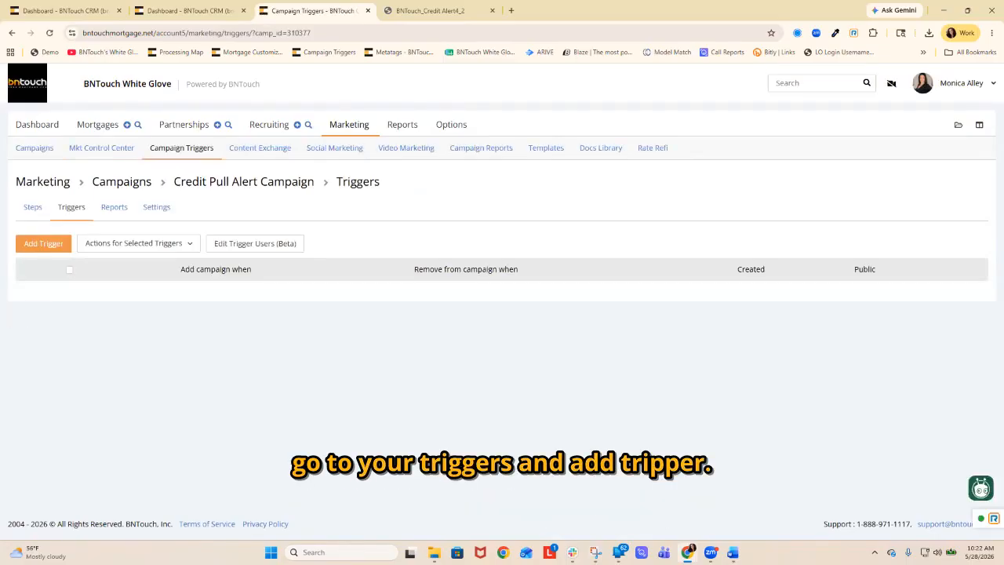
left_click(43, 243)
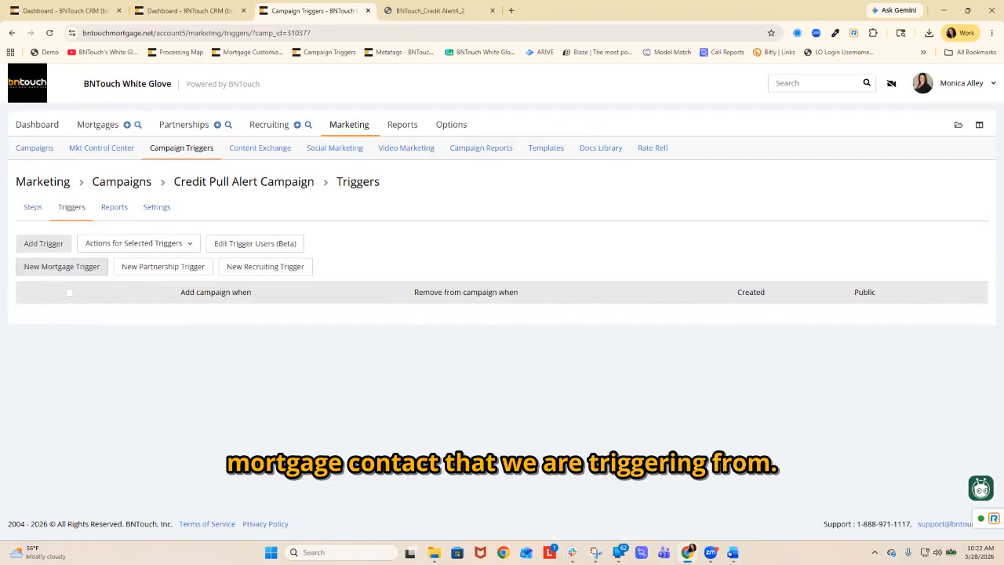
left_click(61, 267)
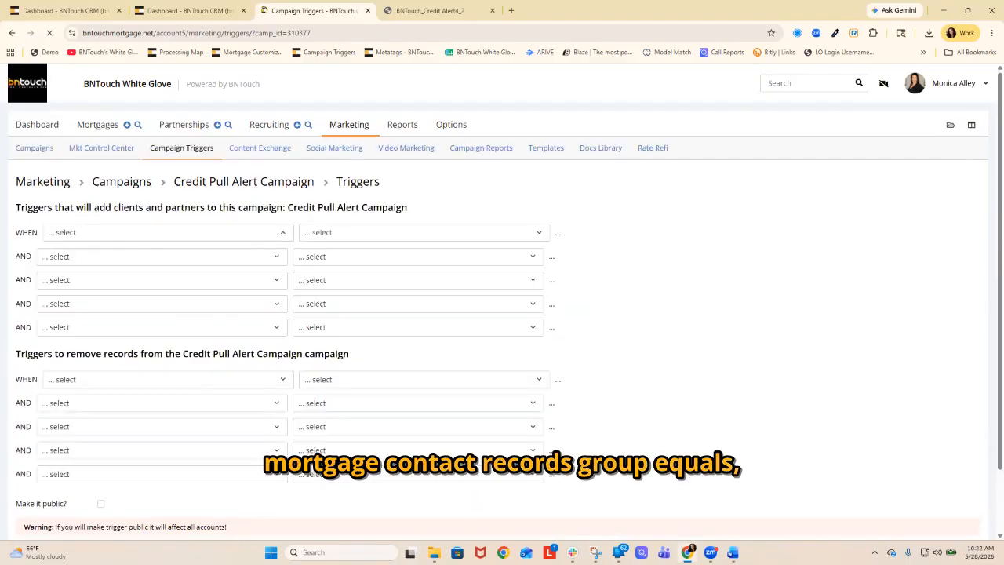
Set the first condition for adding records to the campaign to the Group field with the equals (=) operator.
type("gr")
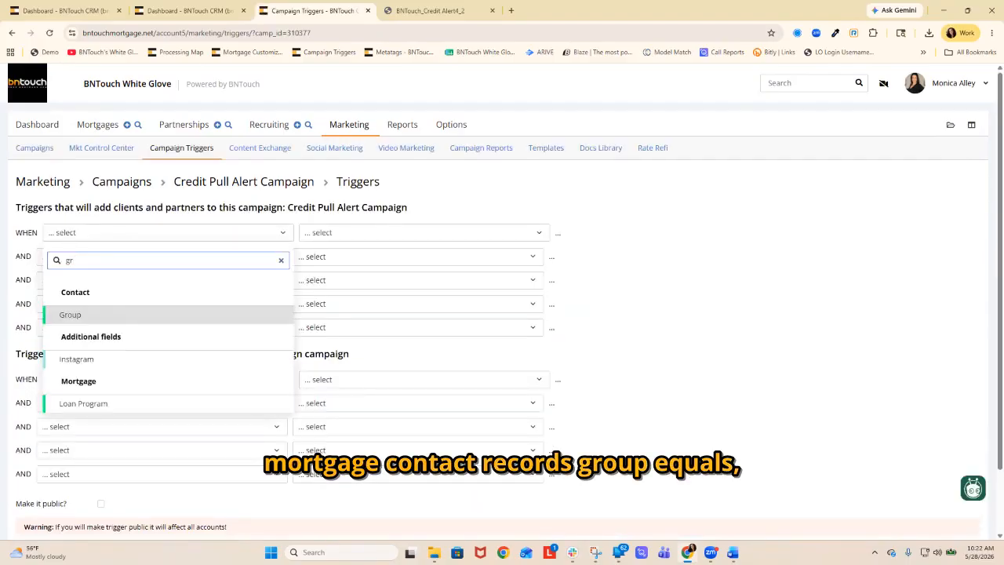
key("Return")
left_click(424, 233)
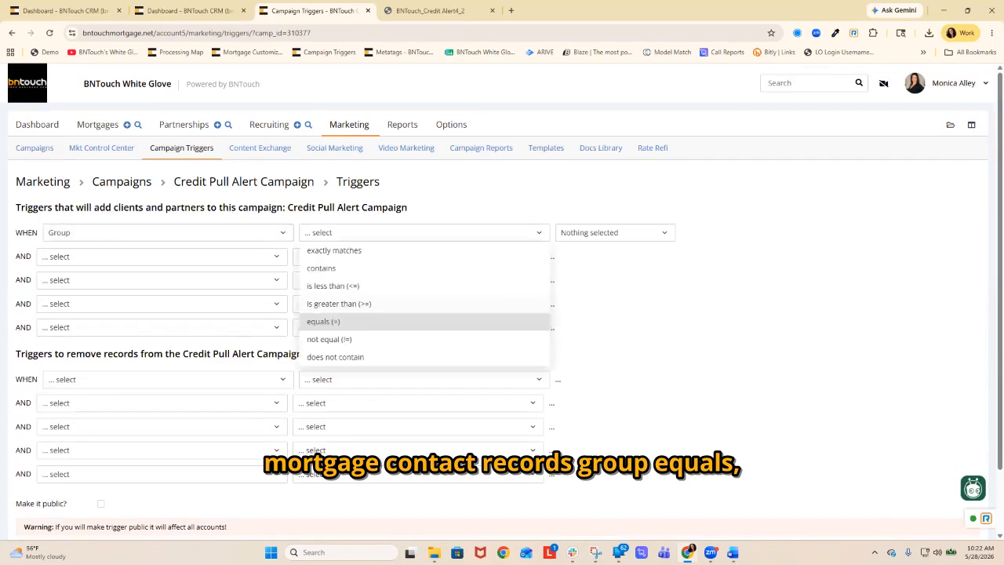
left_click(424, 320)
Choose Credit Alerted as the group in the add condition and make the trigger public.
left_click(615, 233)
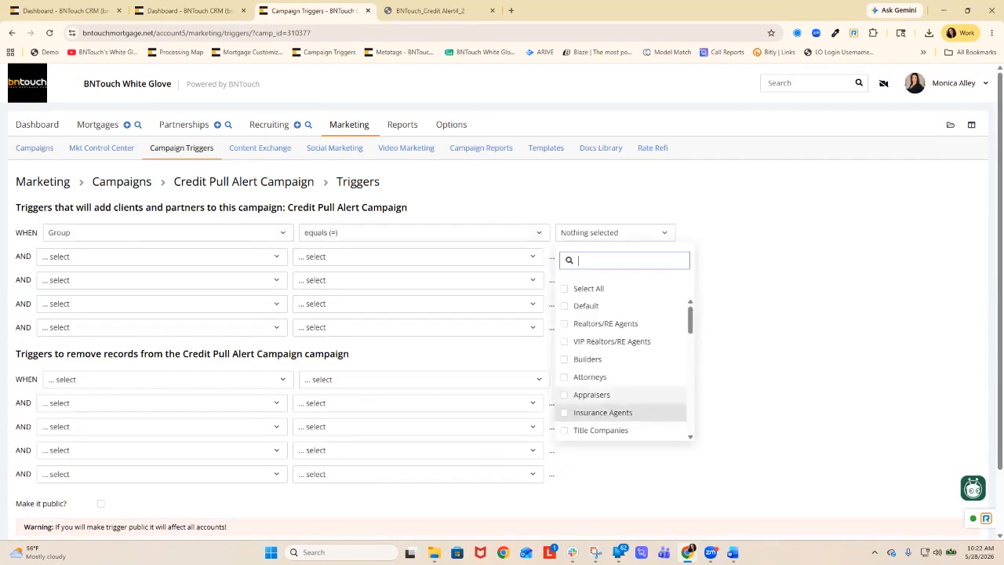
scroll(623, 369, "down", 5)
scroll(623, 369, "up", 3)
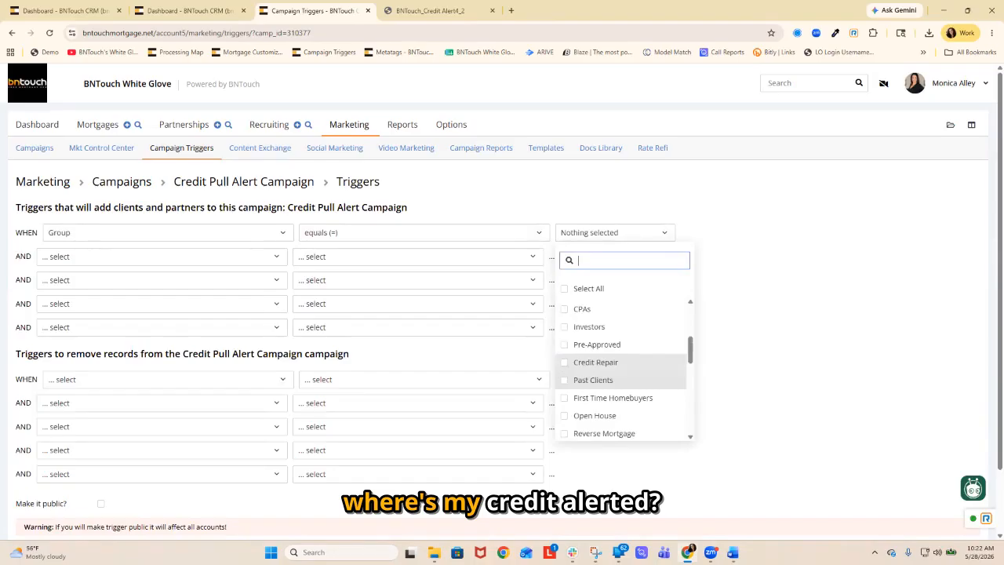
scroll(624, 361, "down", 1)
scroll(624, 368, "down", 5)
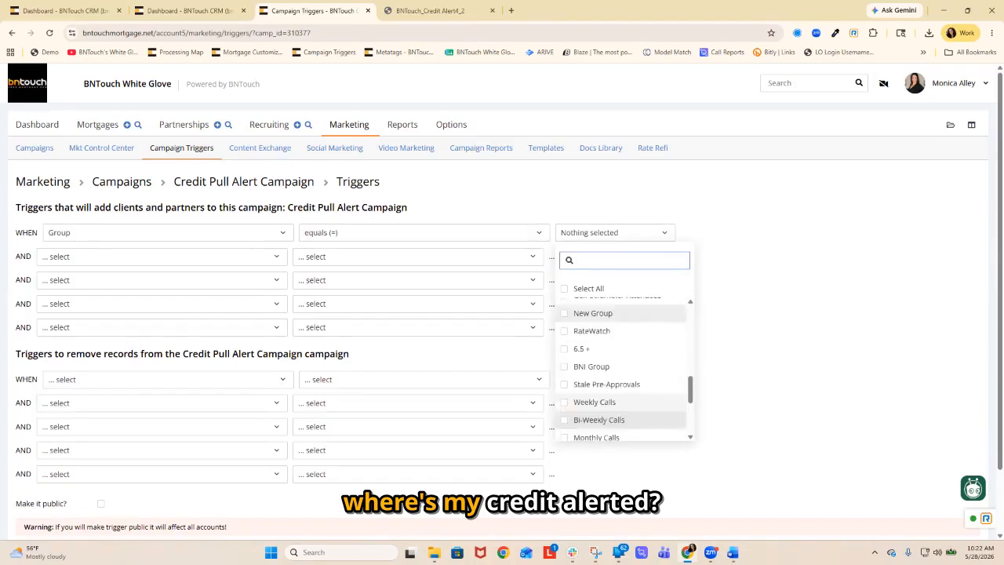
scroll(624, 329, "down", 5)
scroll(623, 323, "up", 2)
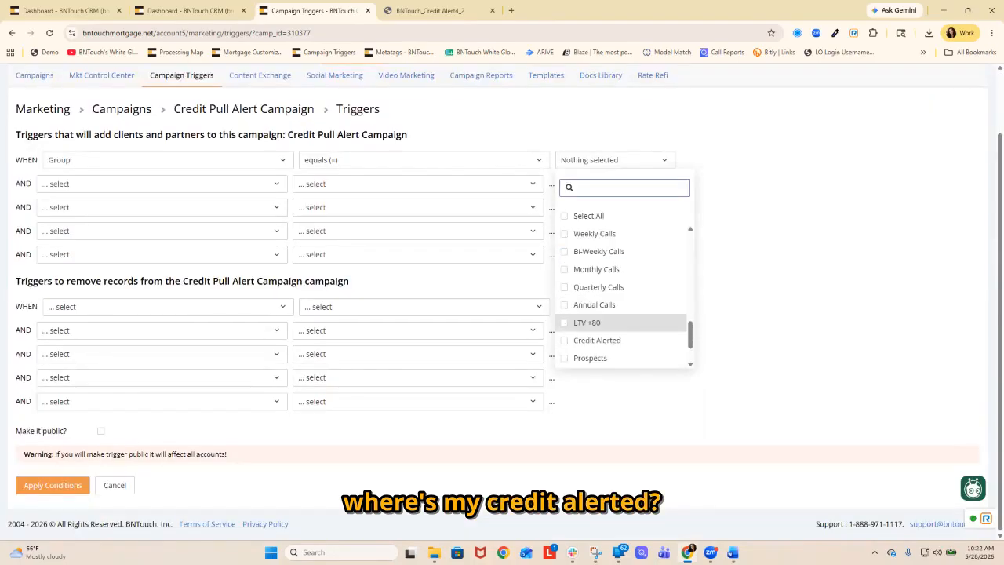
scroll(623, 323, "down", 2)
left_click(597, 288)
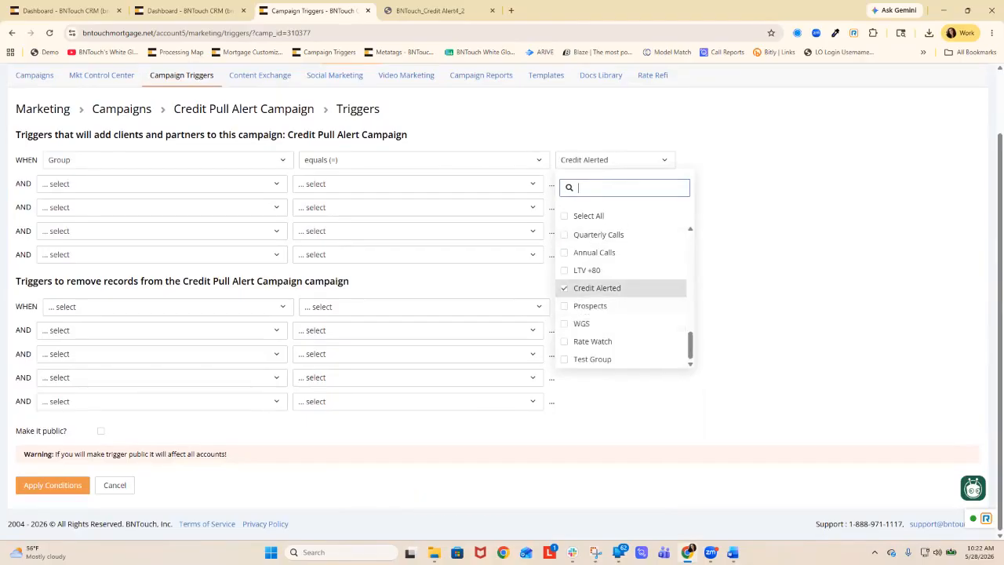
left_click(768, 288)
scroll(769, 288, "up", 1)
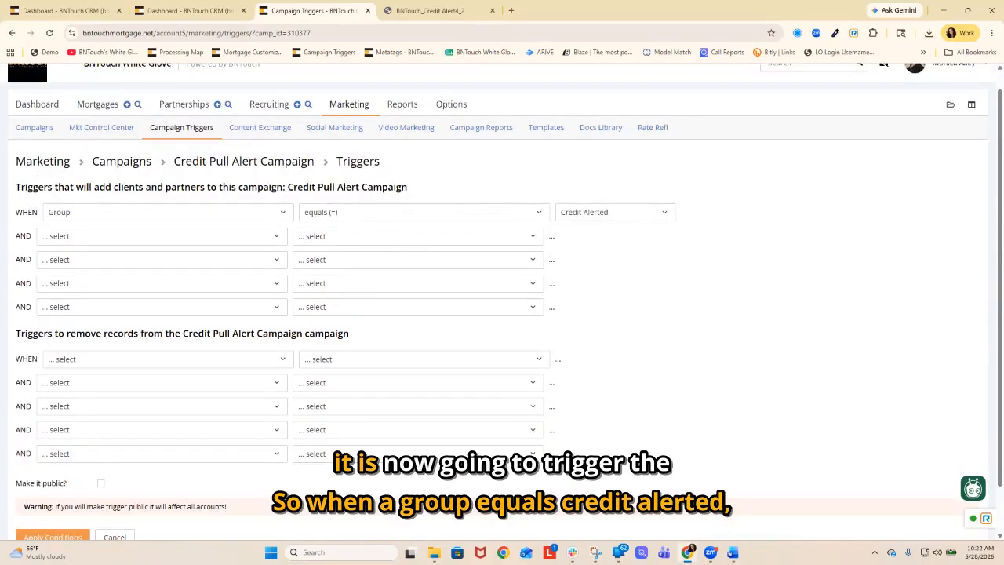
left_click(101, 483)
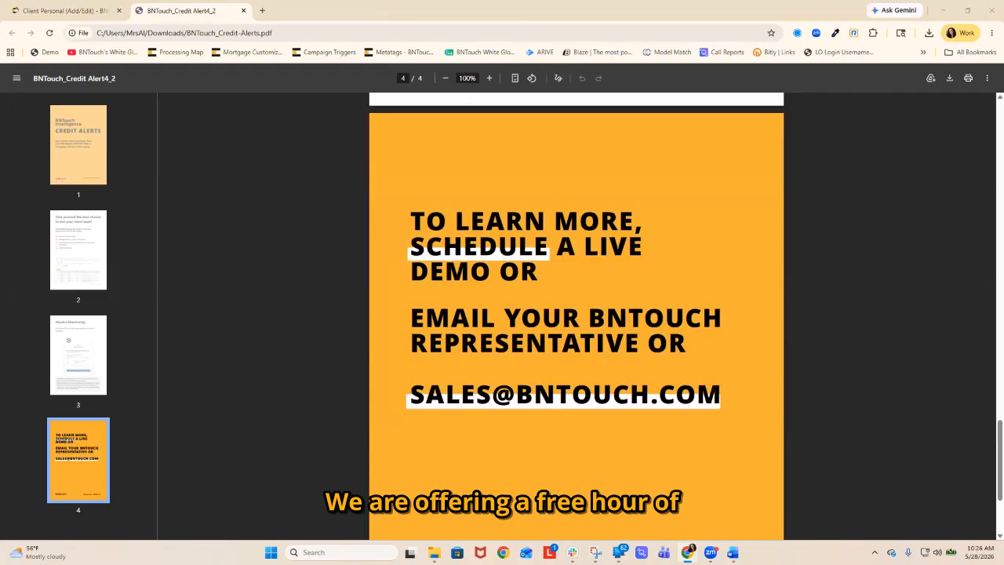
Leave the credit alerts PDF, search the account options for "cred" and view the Intelligence: Credit Check Alerts module page.
key("ctrl+Tab")
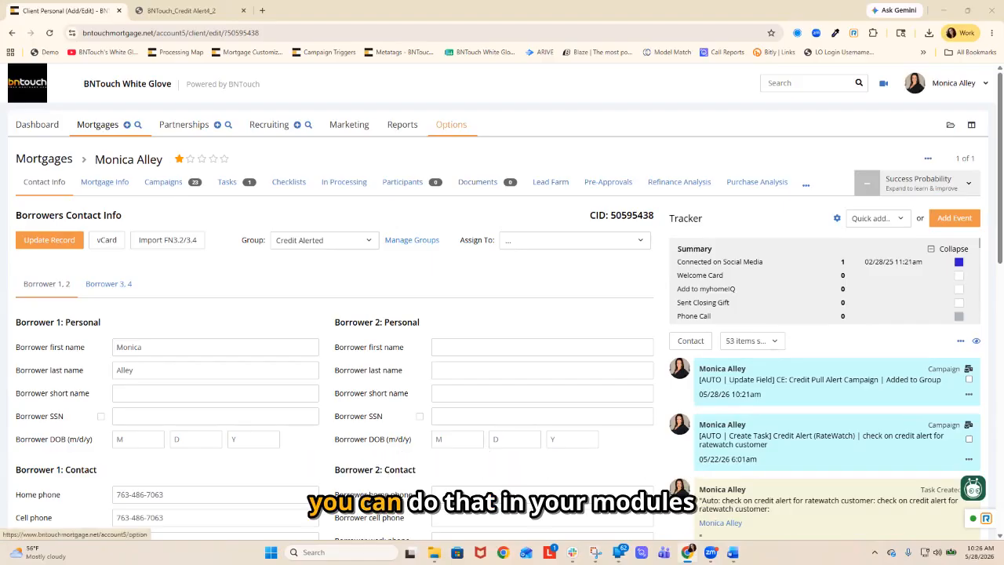
left_click(451, 124)
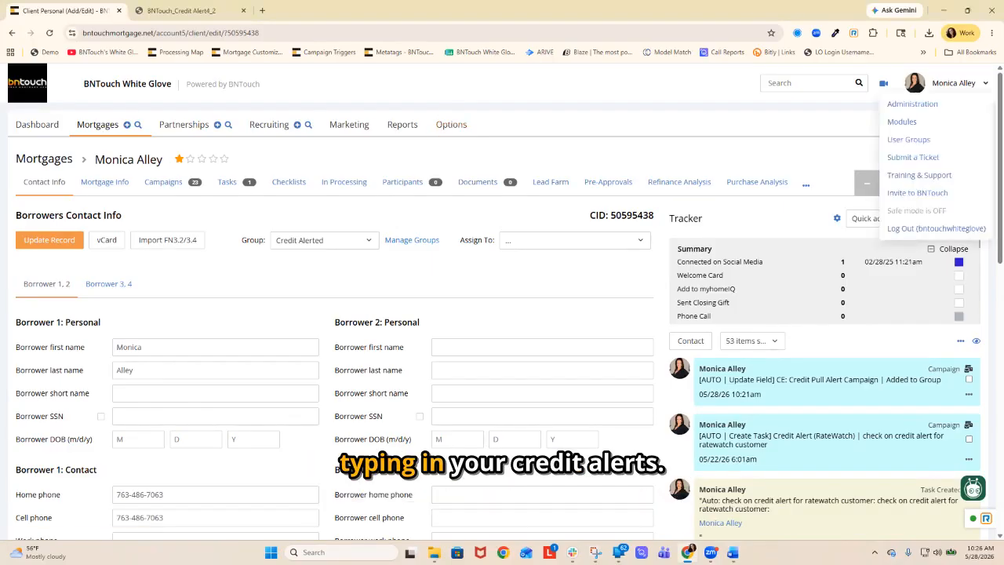
type("cr")
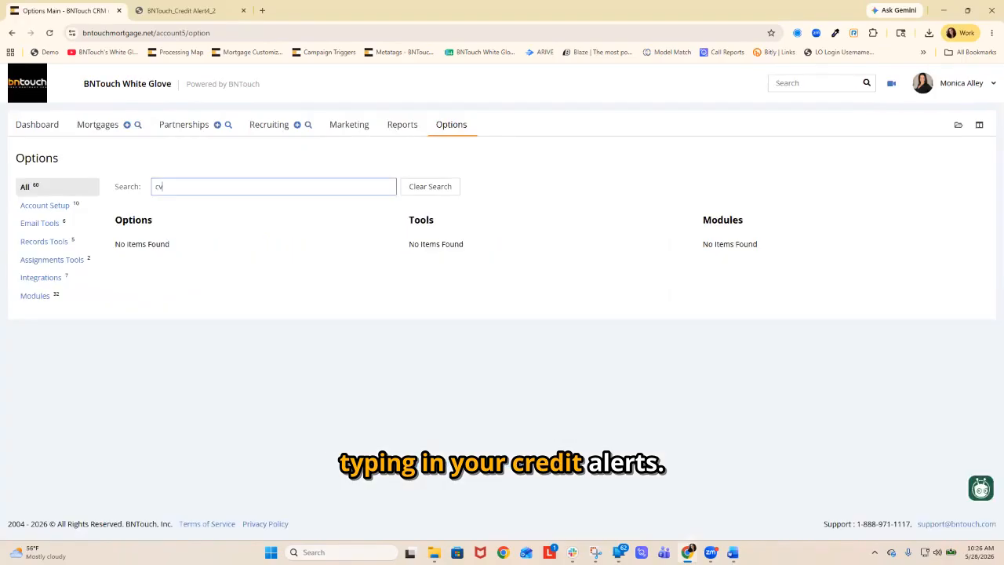
type("ed")
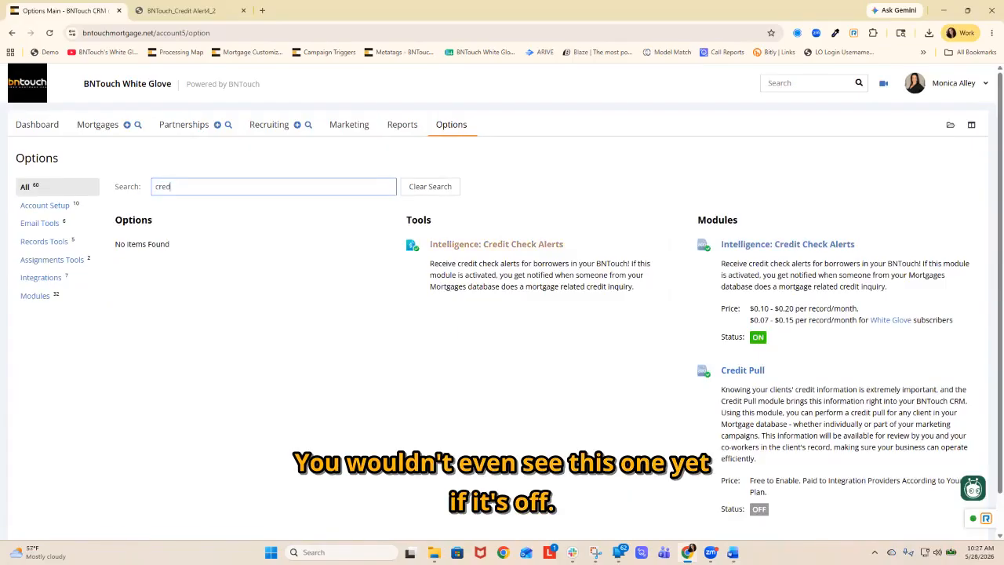
left_click(788, 244)
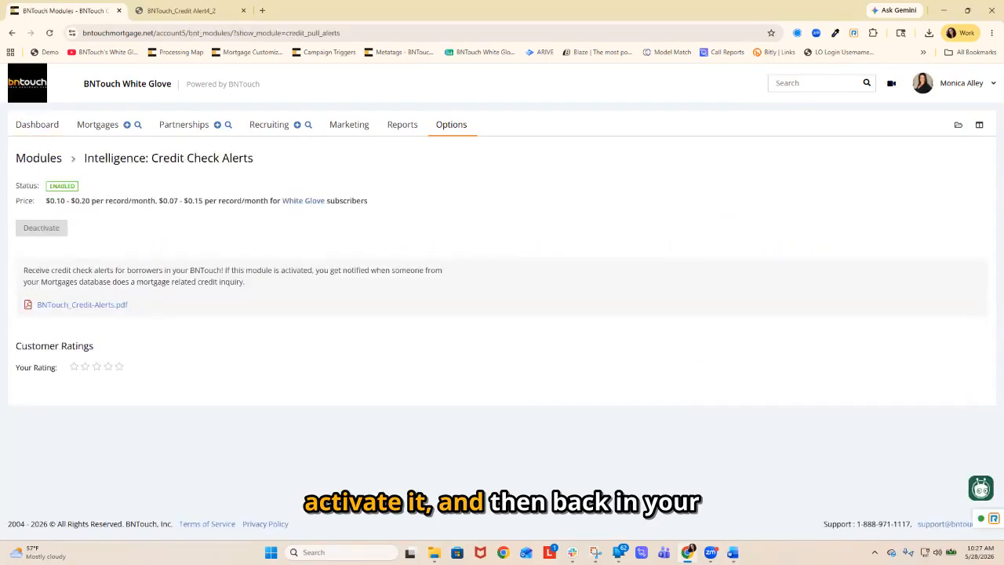
Return to the account options, search for "credit" and view the Credit Check Alerts settings for which records are monitored.
left_click(11, 33)
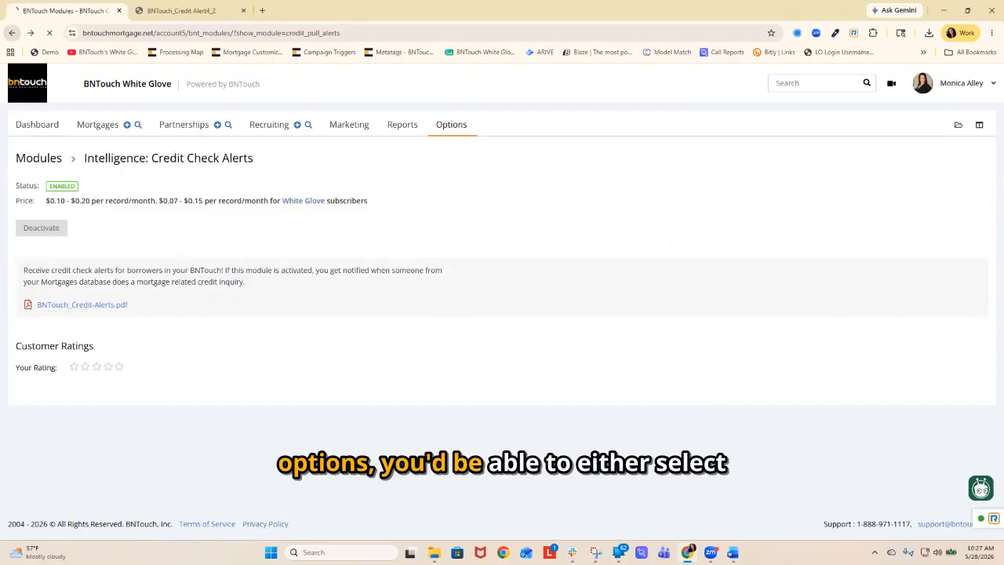
left_click(188, 187)
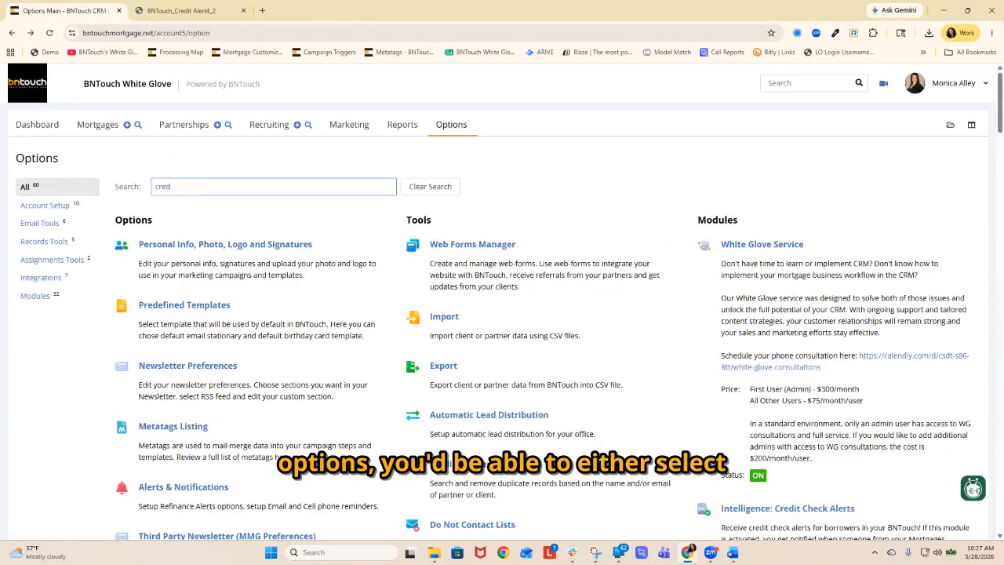
type("it")
left_click(496, 244)
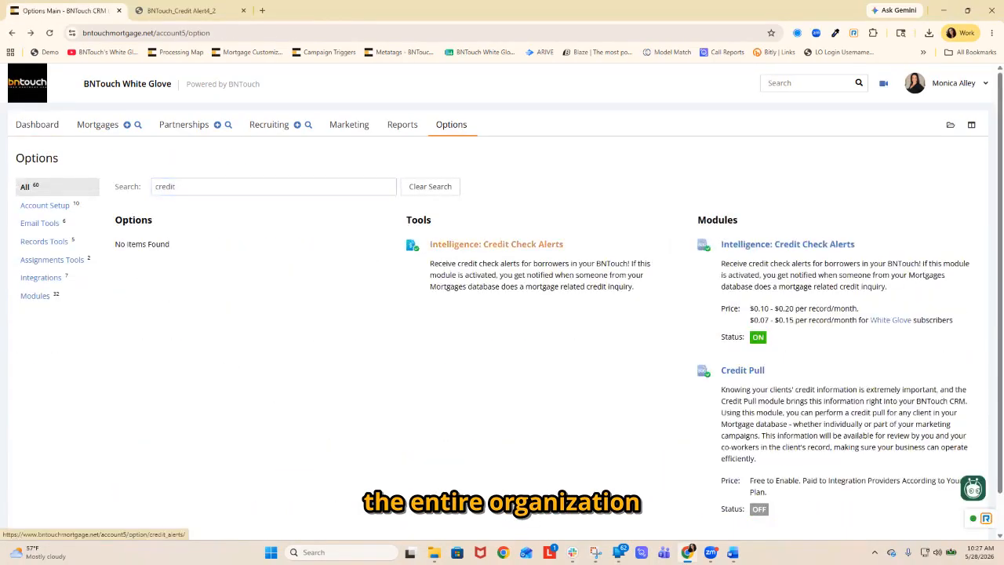
scroll(496, 244, "down", 2)
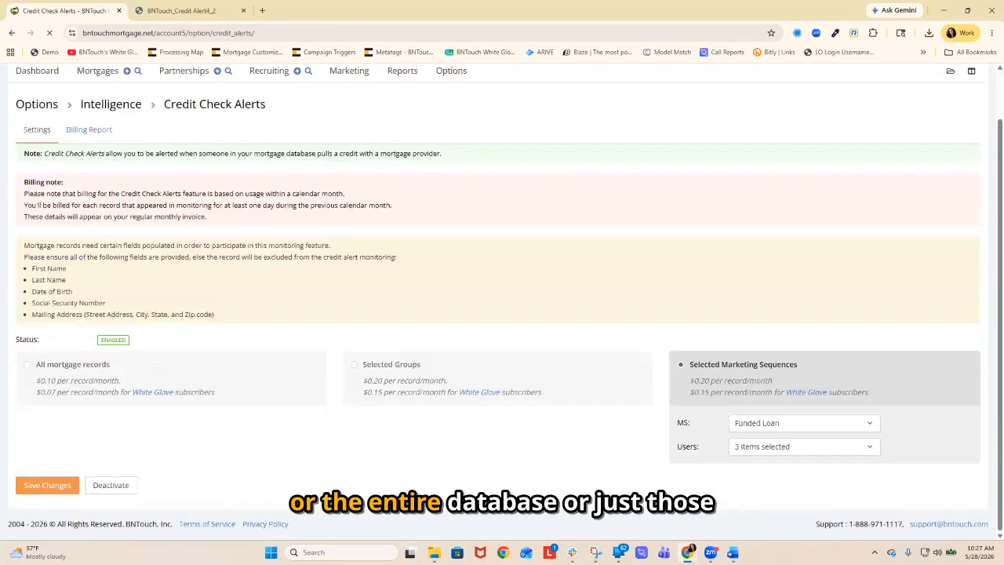